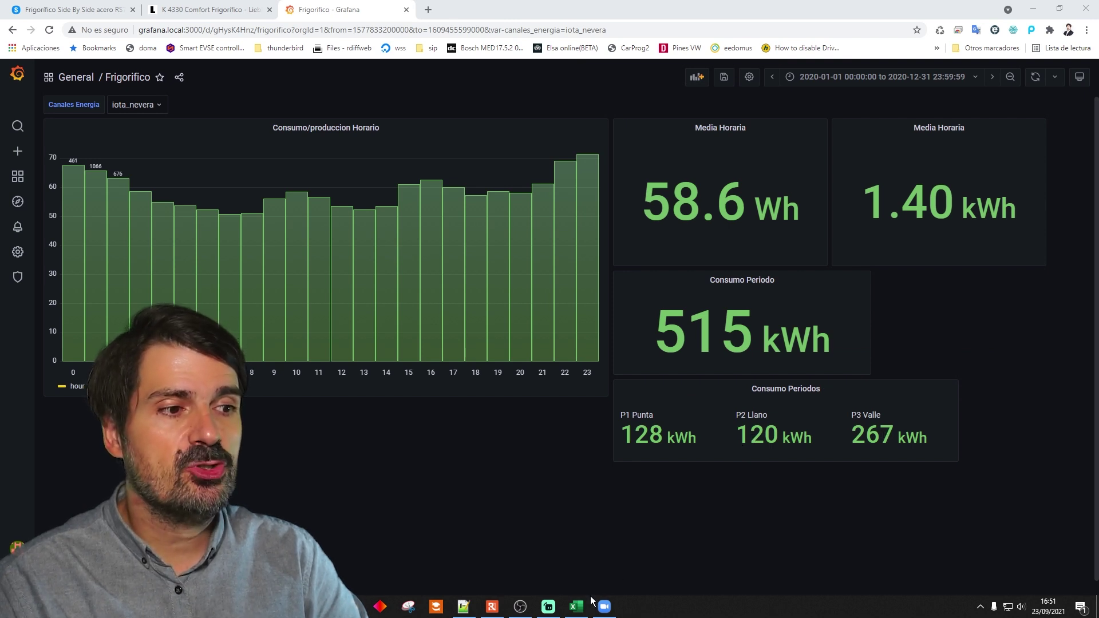
# Switch to the Excel workbook and enter the NEVERAS A++ consumption: Punta 128, Llano 120 and Valle 267
pyautogui.moveTo(576, 609)
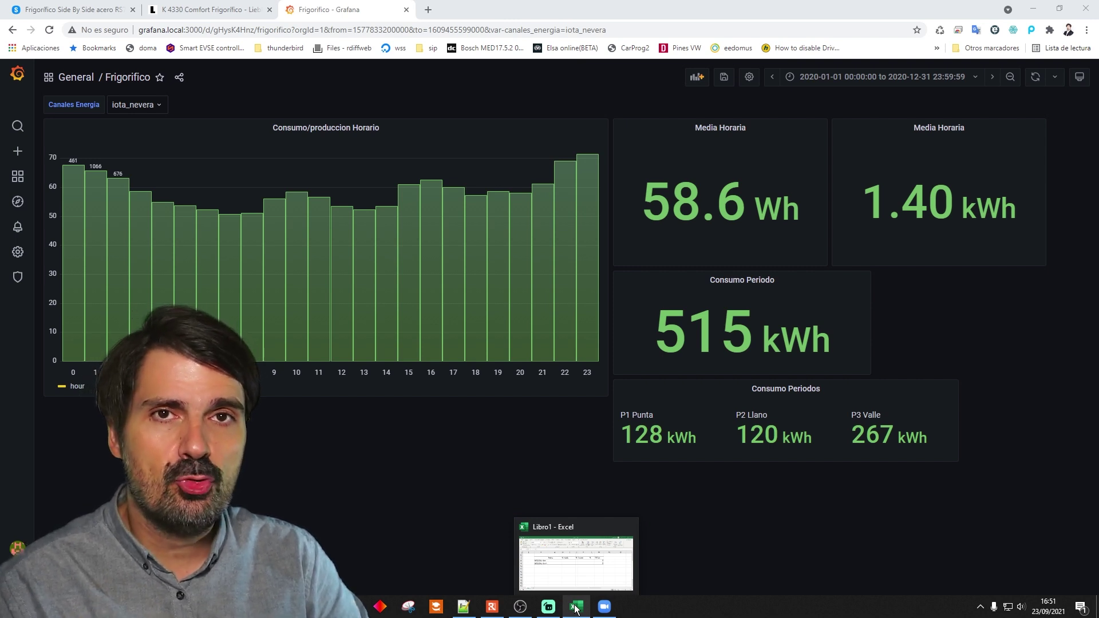
pyautogui.click(576, 608)
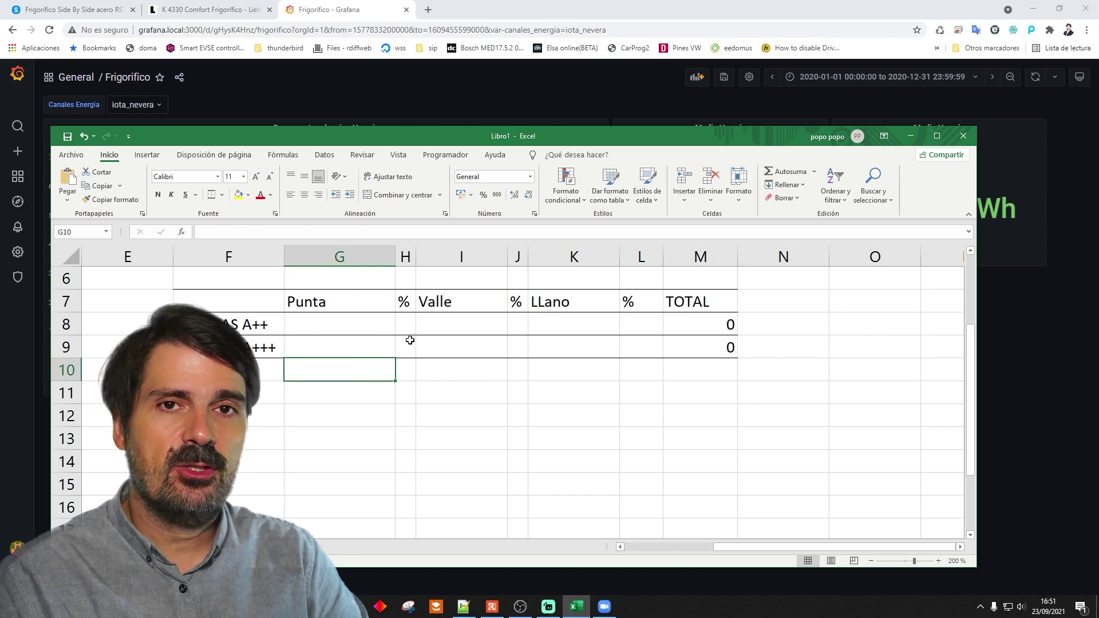
pyautogui.click(339, 251)
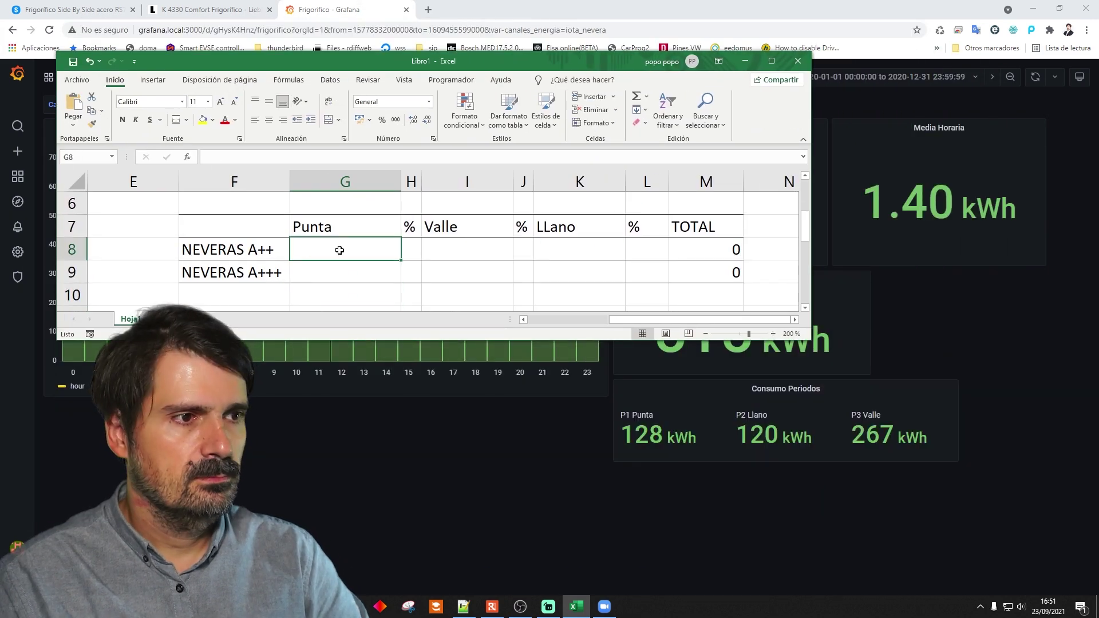
pyautogui.write('128')
pyautogui.press('Tab')
pyautogui.press('Tab')
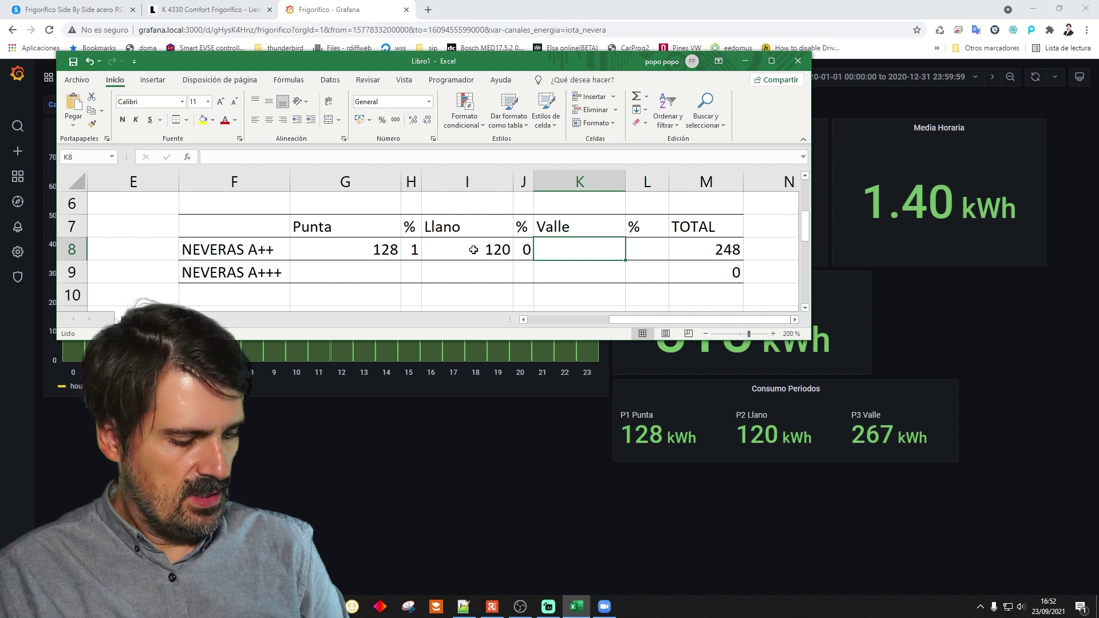
pyautogui.write('267')
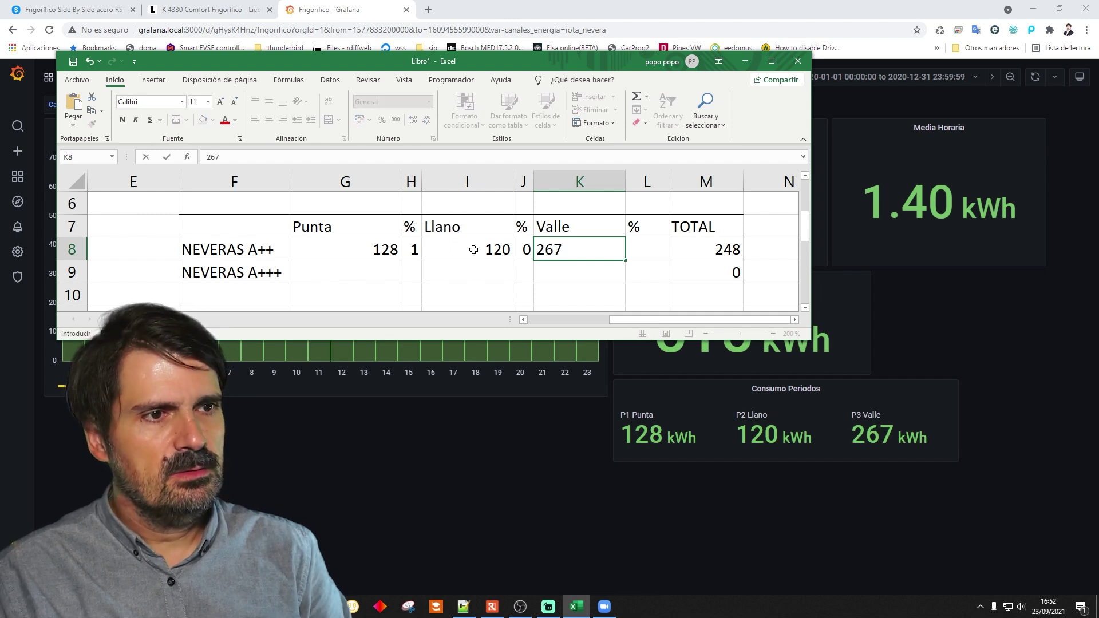
pyautogui.press('Return')
pyautogui.press('Up')
pyautogui.press('Left')
pyautogui.press('Left')
pyautogui.press('Left')
pyautogui.press('Left')
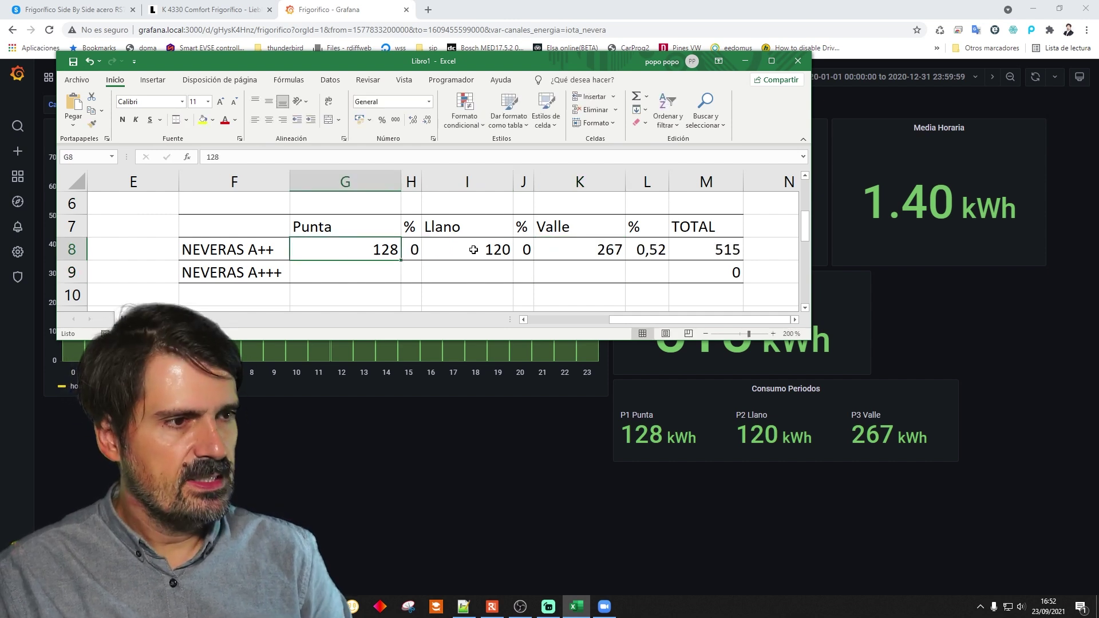
pyautogui.scroll(1, 474, 248)
pyautogui.scroll(-1, 473, 248)
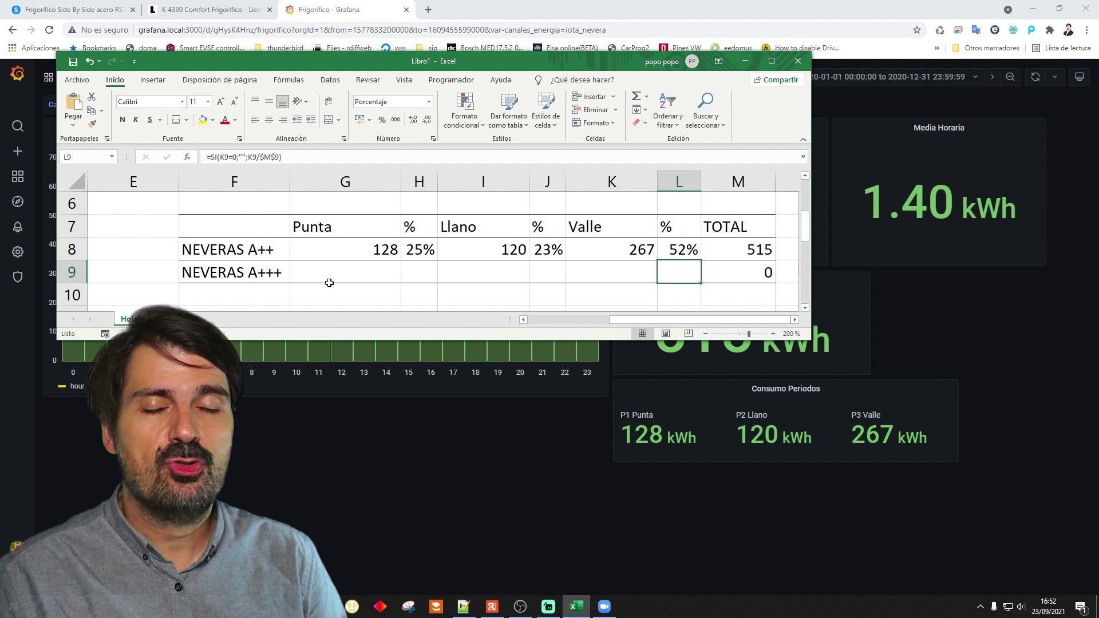
pyautogui.click(969, 318)
pyautogui.click(882, 76)
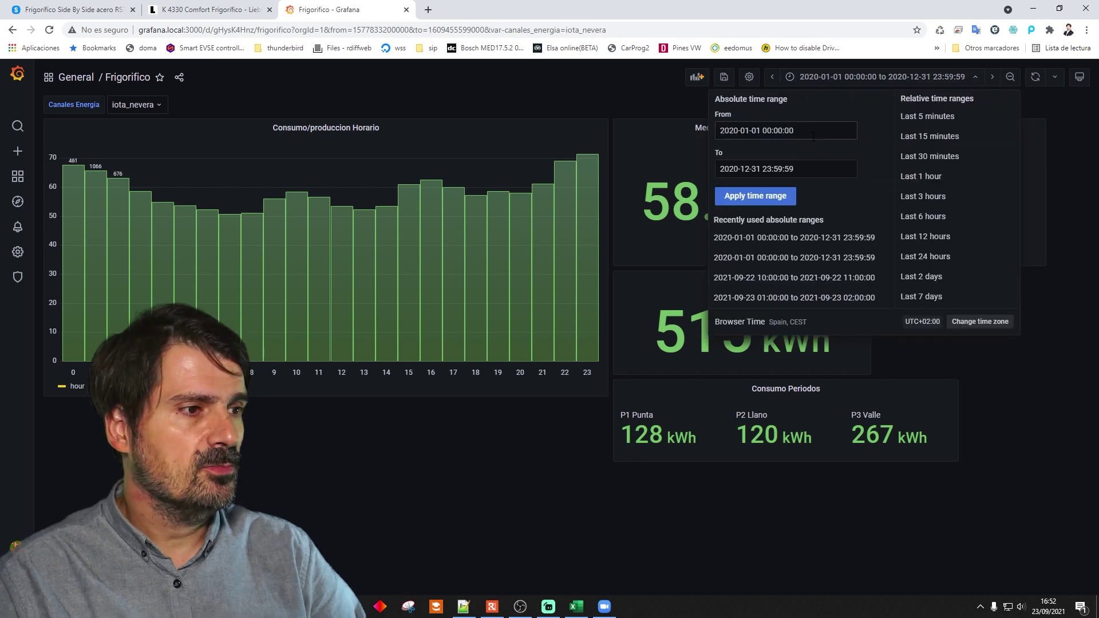
pyautogui.click(802, 248)
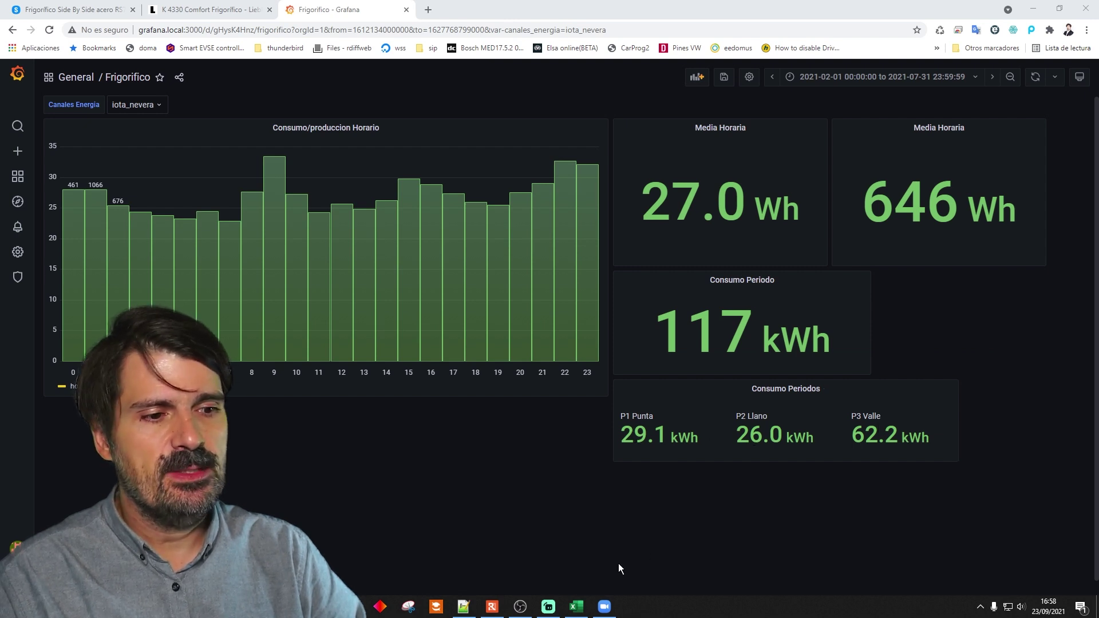
# Switch to the Excel workbook and enter the NEVERAS A+++ consumption: Punta 29,1, Llano 26 and Valle 62,2
pyautogui.click(576, 606)
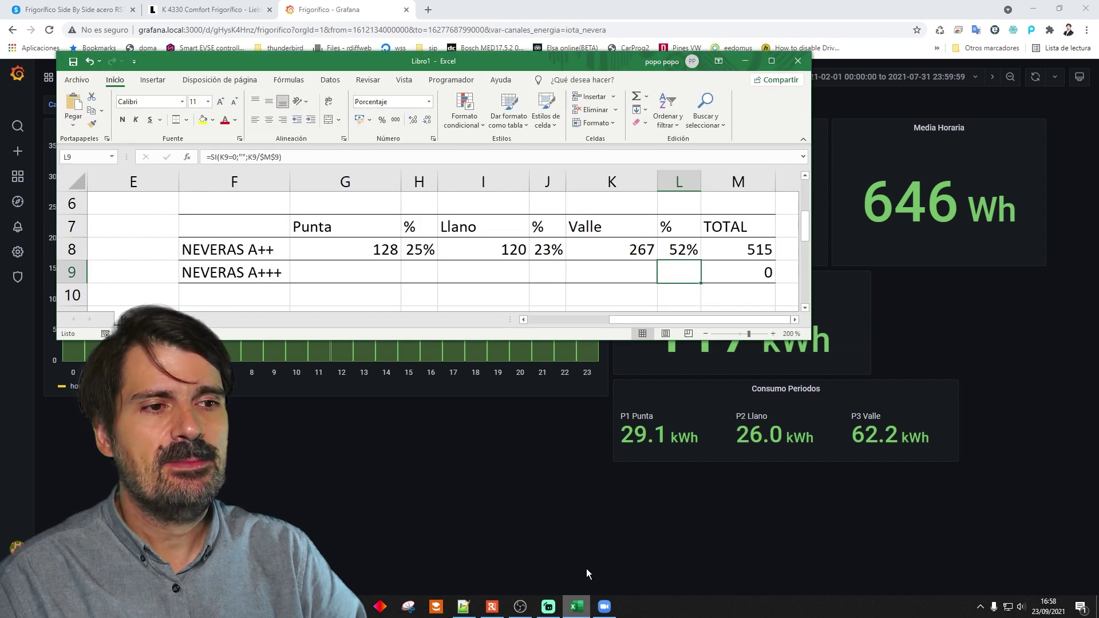
pyautogui.click(336, 270)
pyautogui.write('29,1')
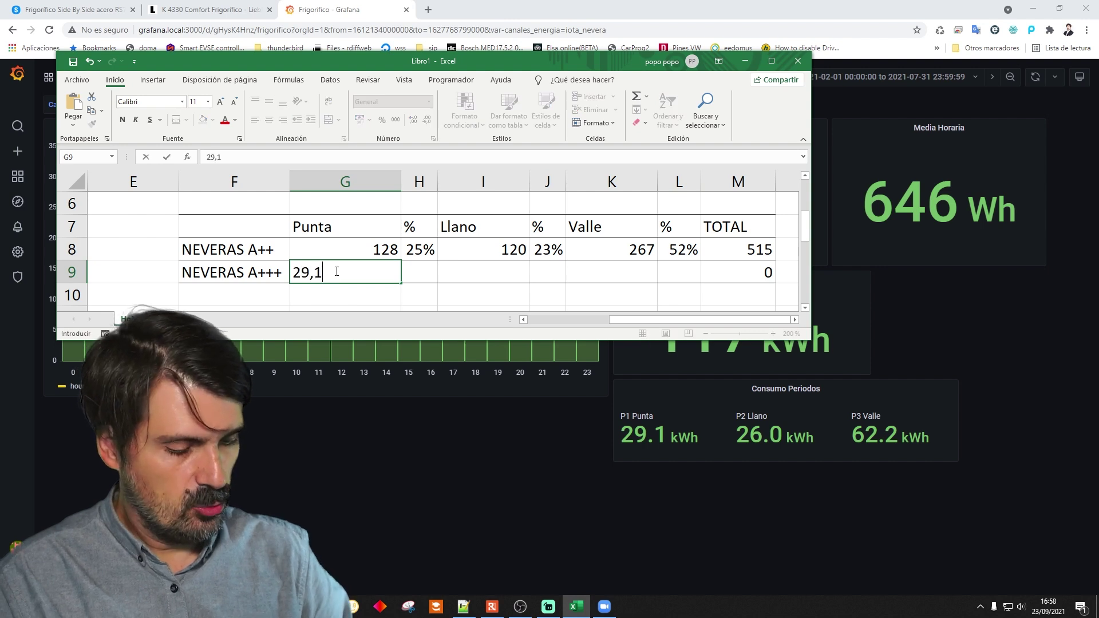
pyautogui.press('Tab')
pyautogui.press('Tab')
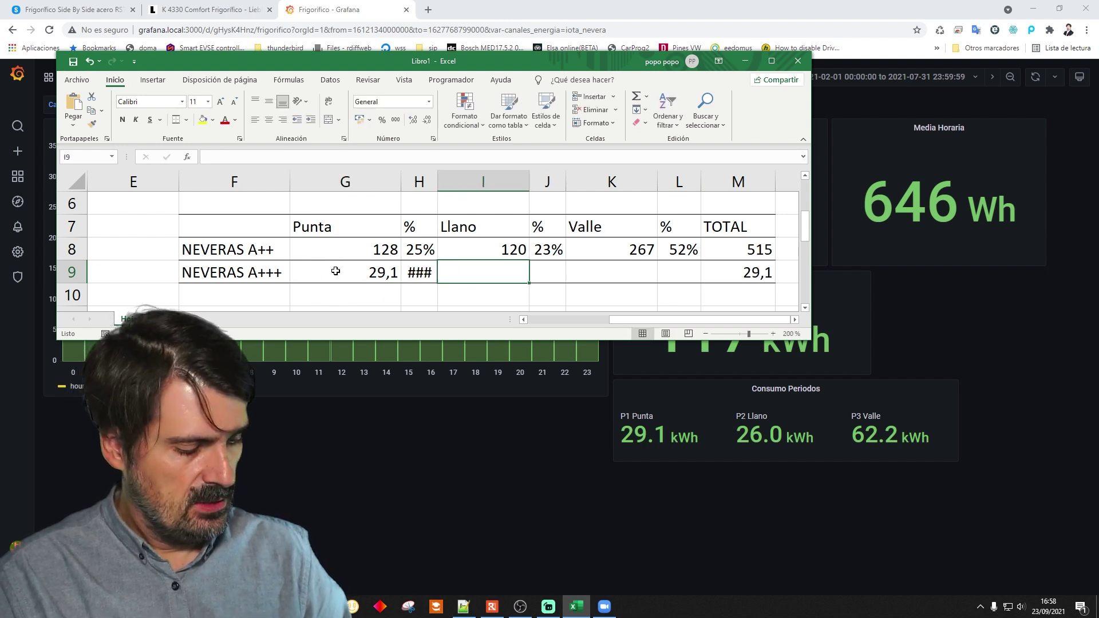
pyautogui.write('26')
pyautogui.press('Tab')
pyautogui.press('Tab')
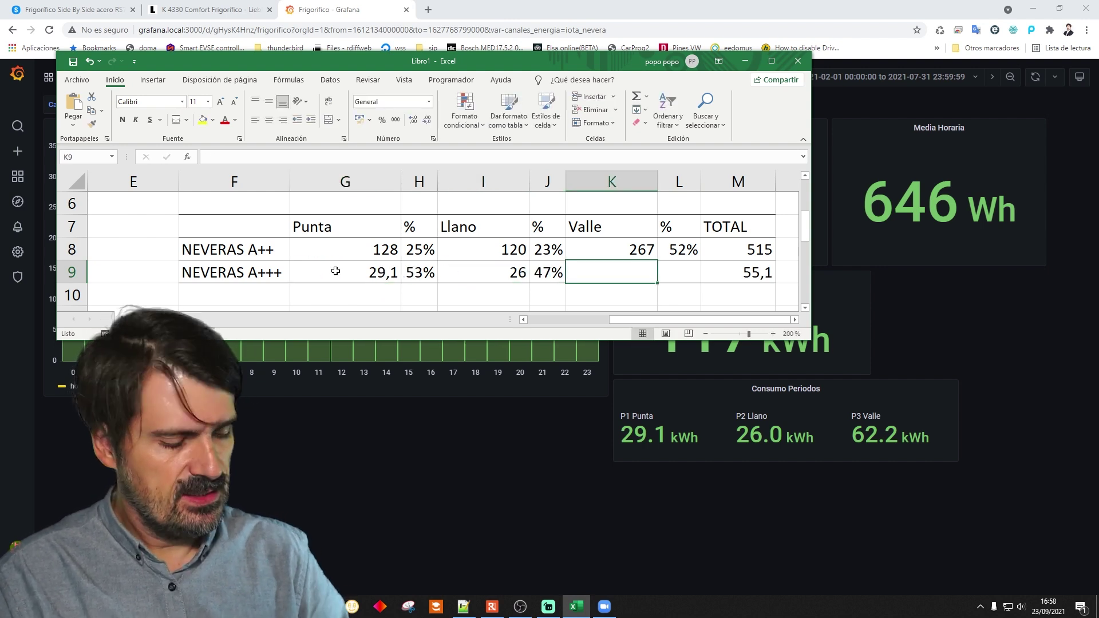
pyautogui.write('62,2')
pyautogui.press('Return')
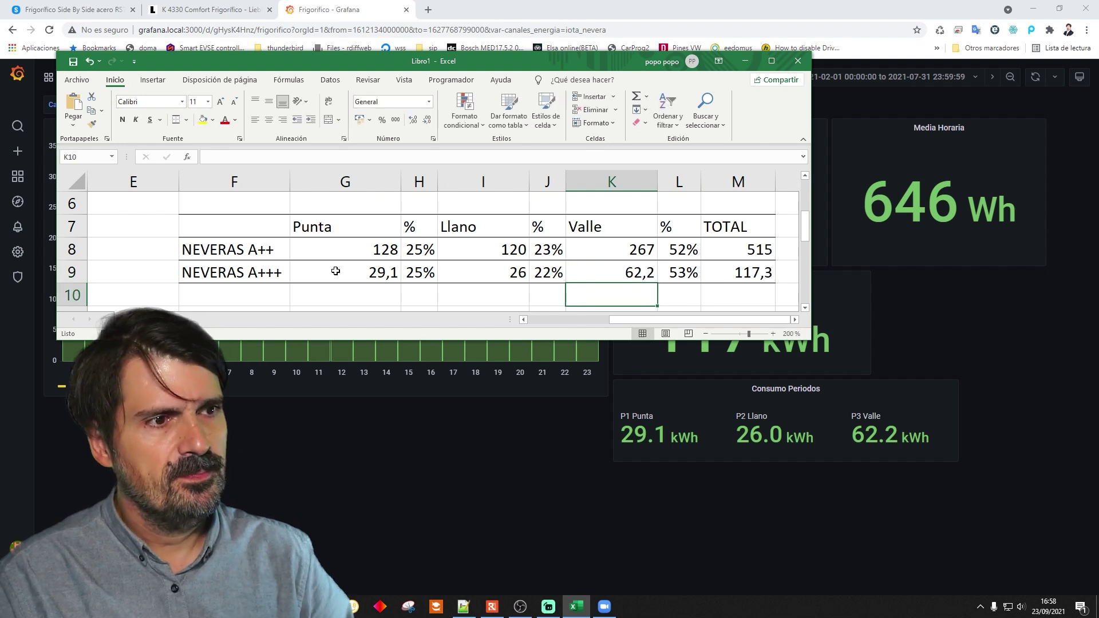
# Compare the Punta, Llano and Valle percentages of the NEVERAS A++ and NEVERAS A+++ rows
pyautogui.press('Up')
pyautogui.press('Left')
pyautogui.press('Left')
pyautogui.press('Left')
pyautogui.press('Left')
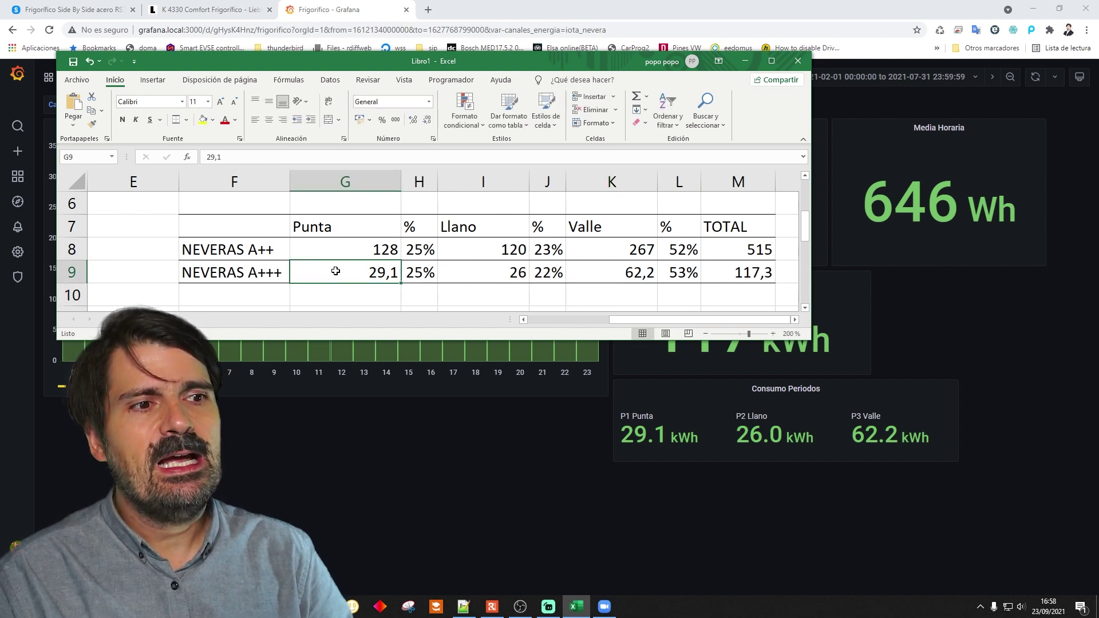
pyautogui.press('Right')
pyautogui.press('Right')
pyautogui.press('Right')
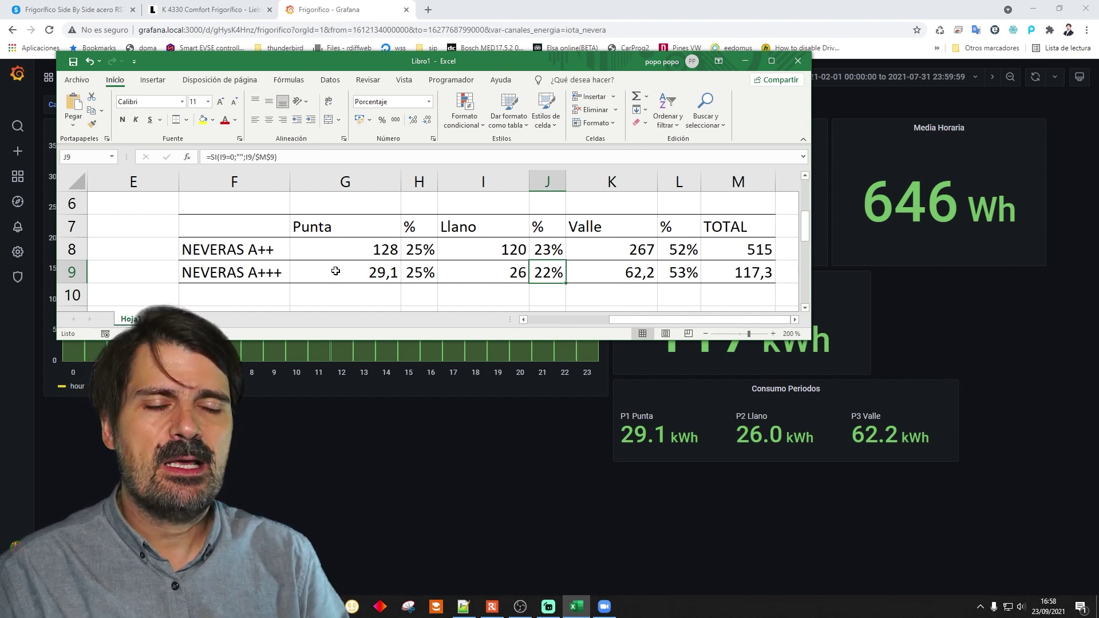
pyautogui.press('Down')
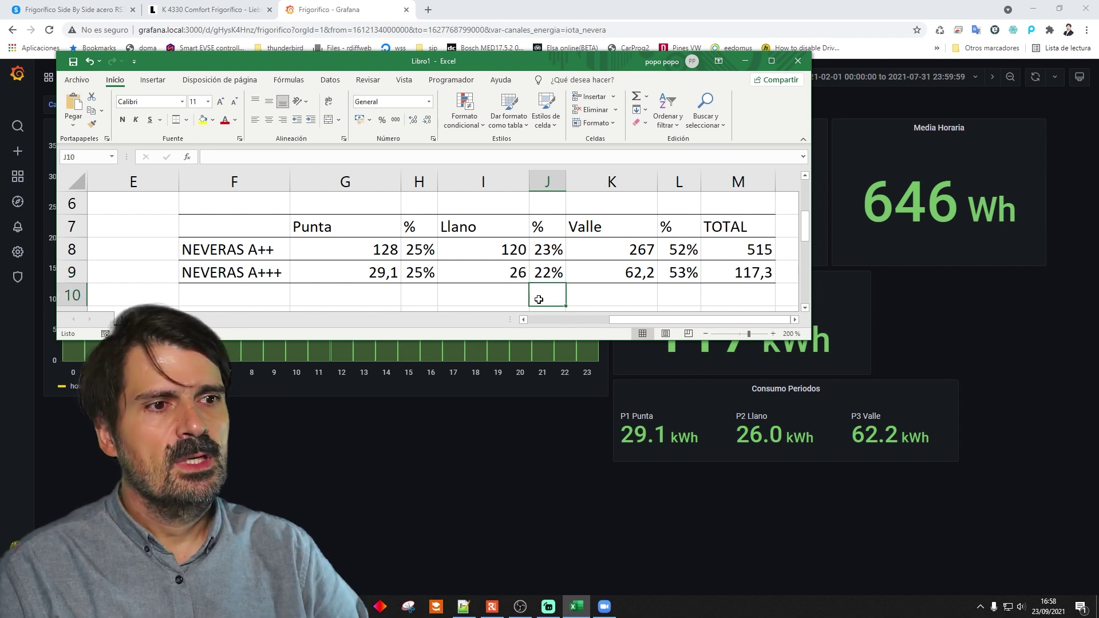
pyautogui.press('Left')
pyautogui.press('Left')
pyautogui.press('Left')
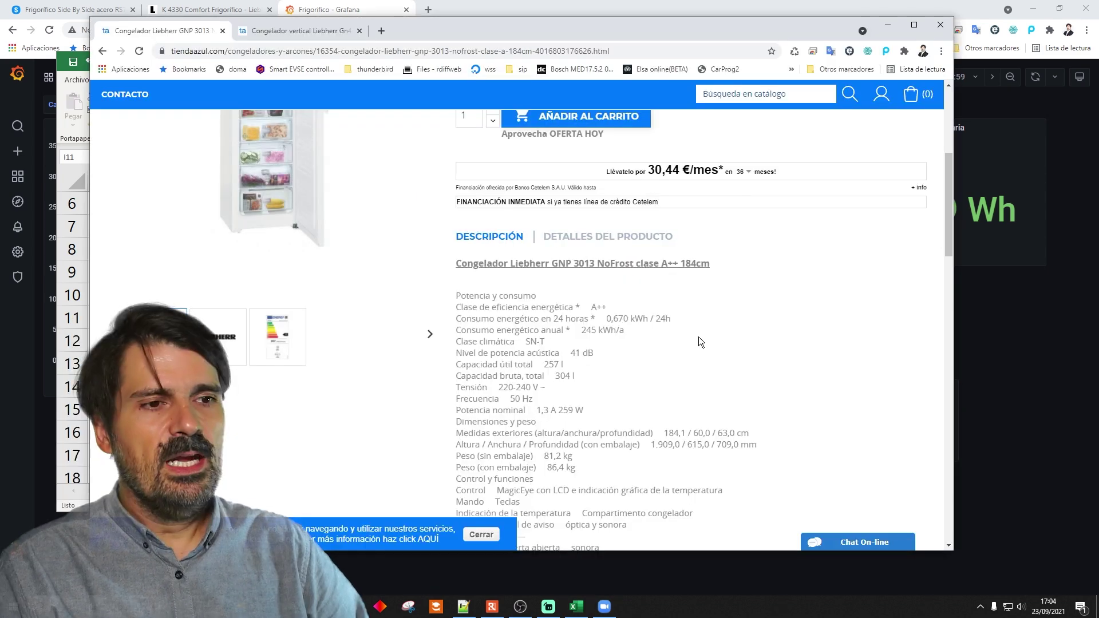
# Compare the annual energy consumption of the Liebherr GNP 3013 A++ and GN4375 NF A+++ freezers on their product pages
pyautogui.scroll(5, 490, 274)
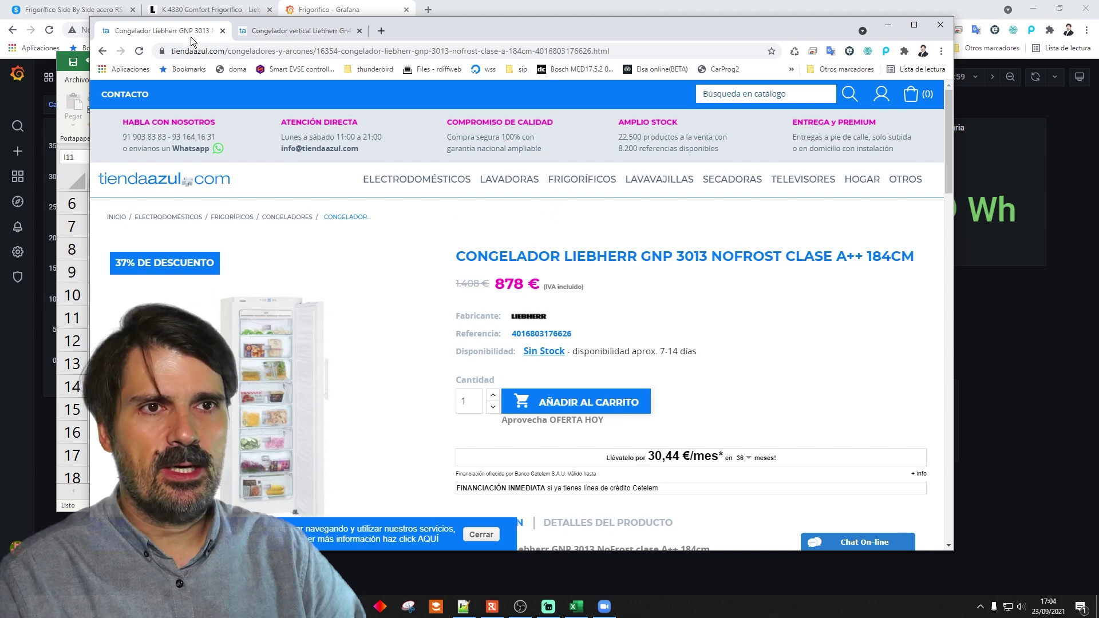
pyautogui.scroll(-1, 531, 319)
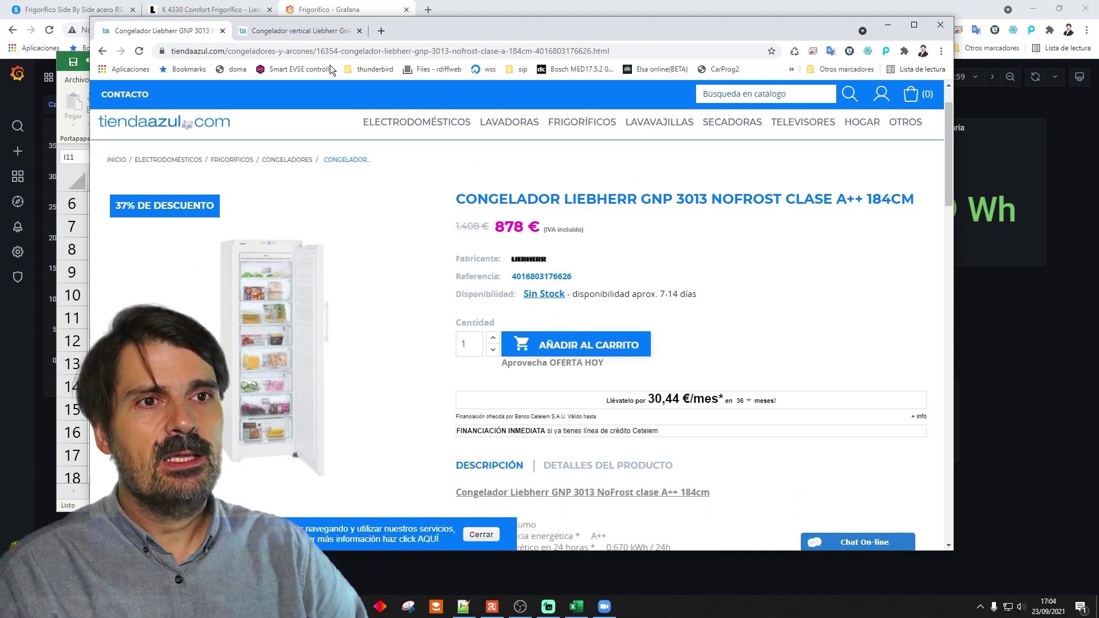
pyautogui.click(287, 31)
pyautogui.scroll(4, 618, 258)
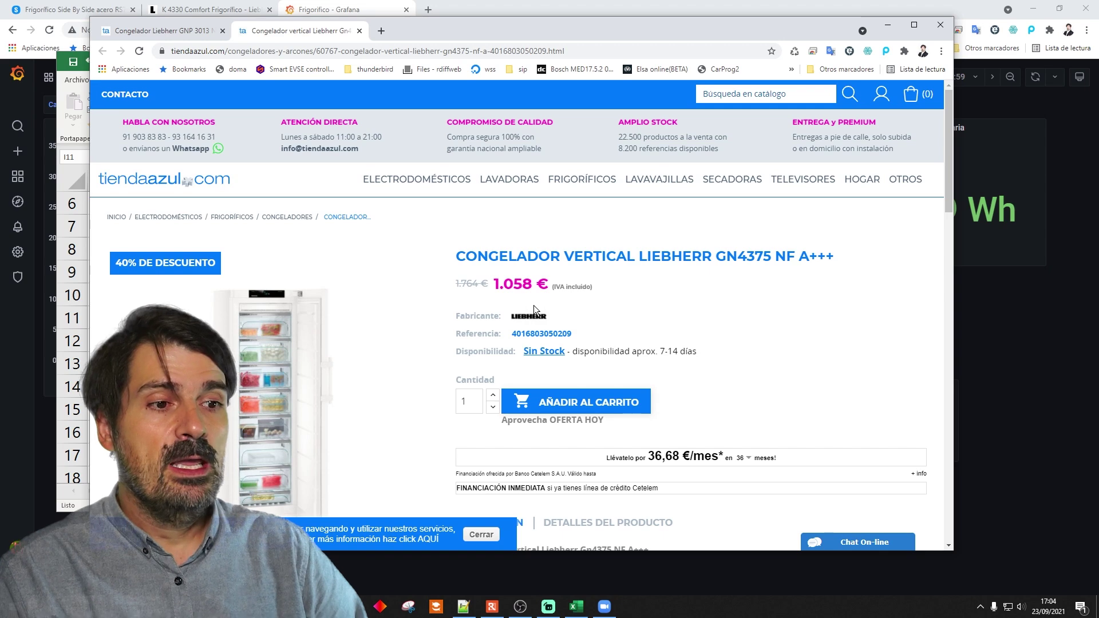
pyautogui.scroll(-6, 534, 308)
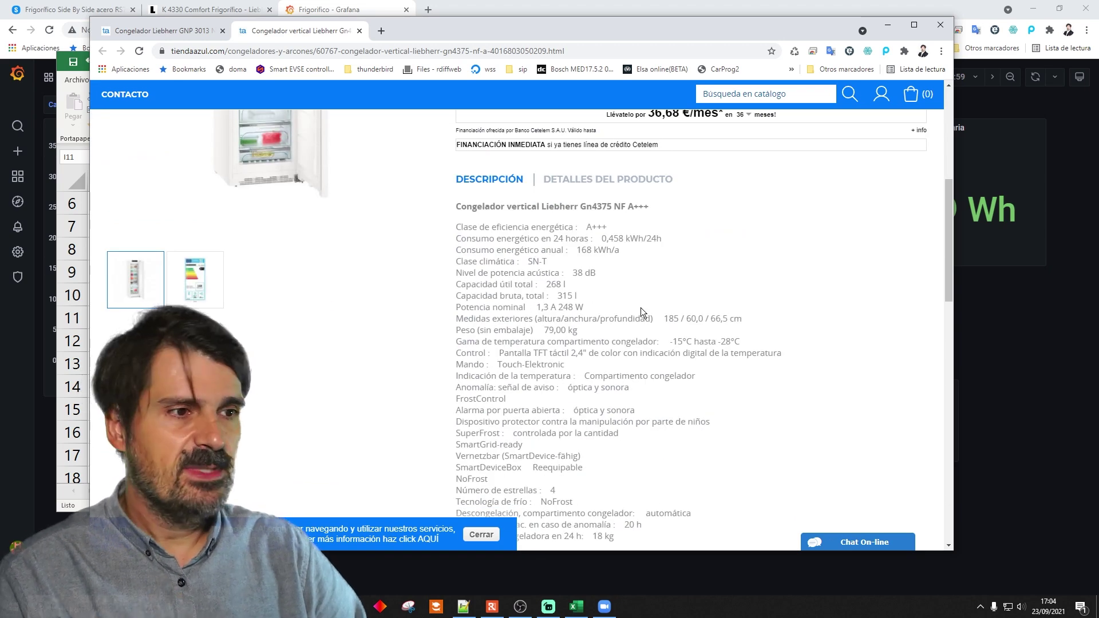
pyautogui.scroll(2, 615, 301)
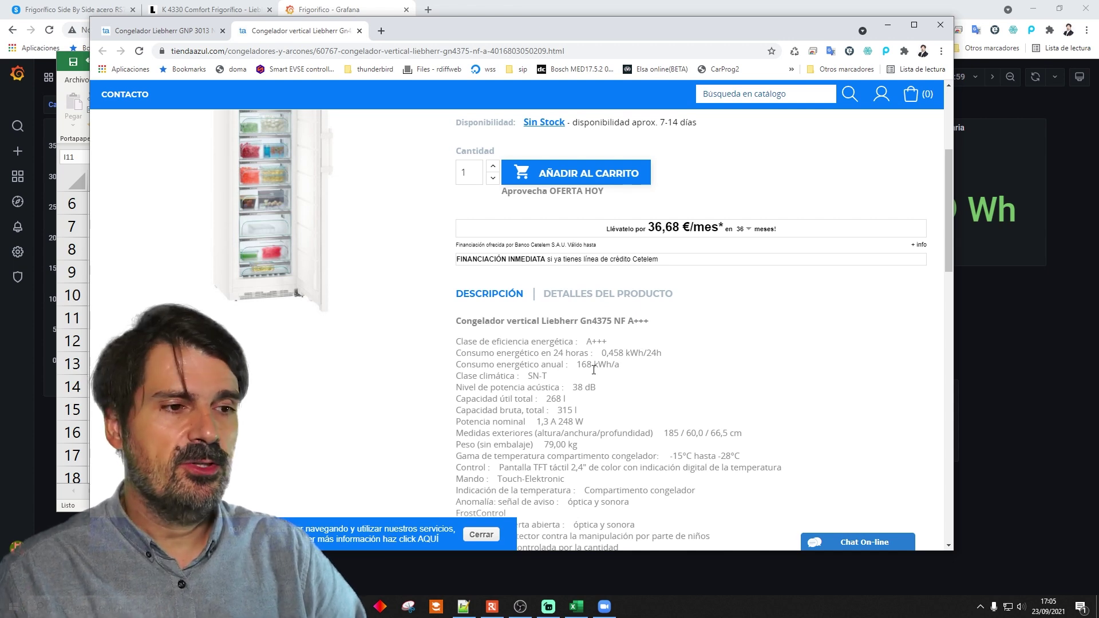
pyautogui.scroll(1, 558, 363)
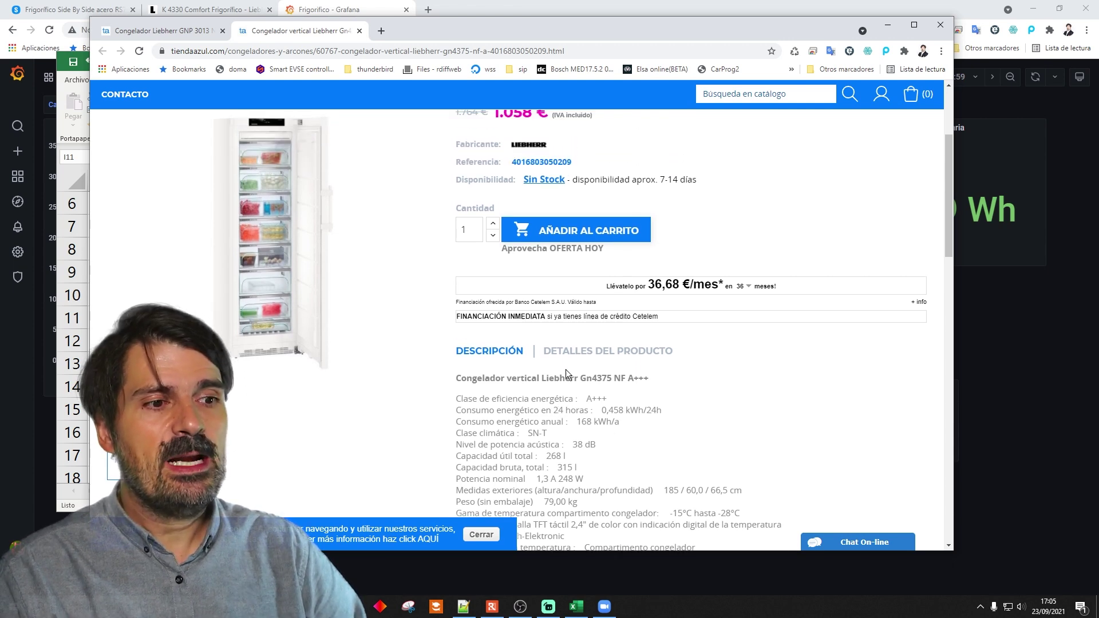
pyautogui.doubleClick(583, 422)
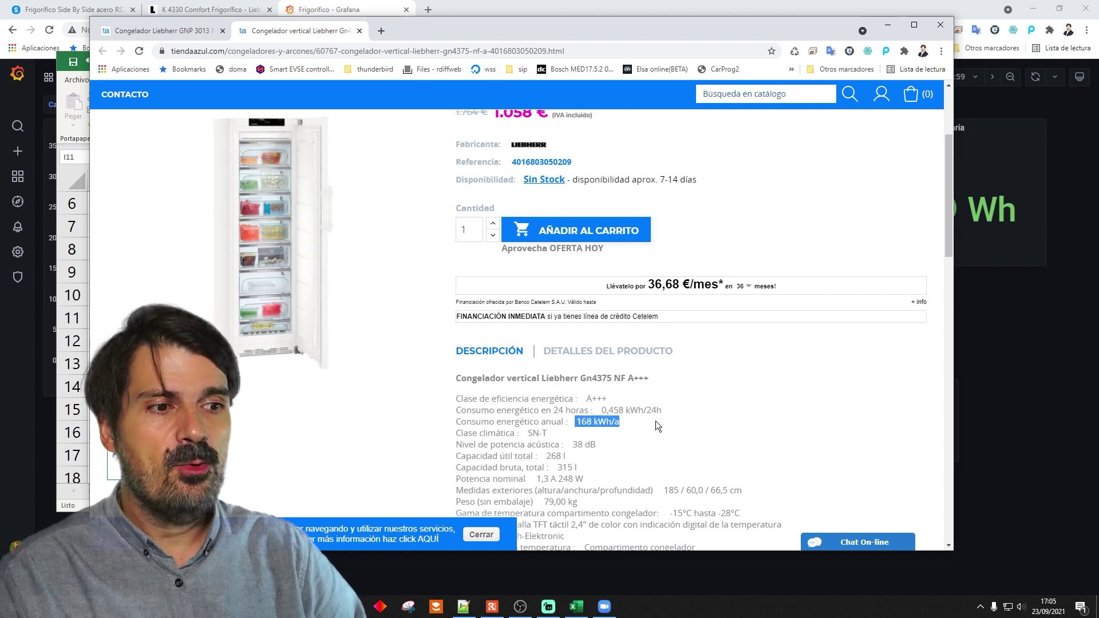
pyautogui.click(171, 30)
pyautogui.scroll(-5, 488, 255)
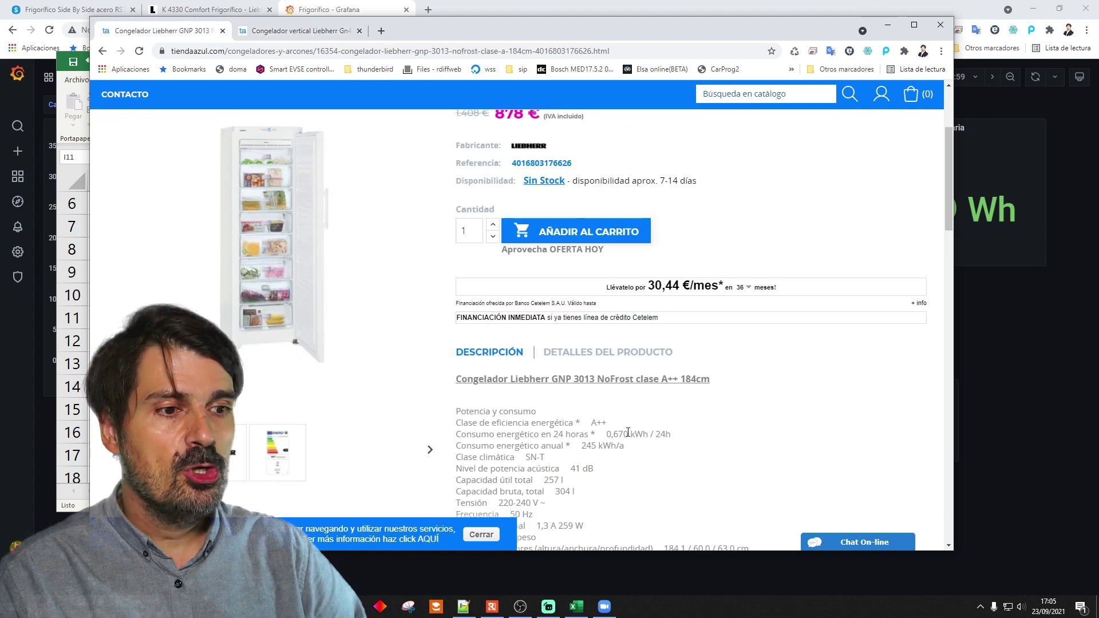
pyautogui.tripleClick(586, 273)
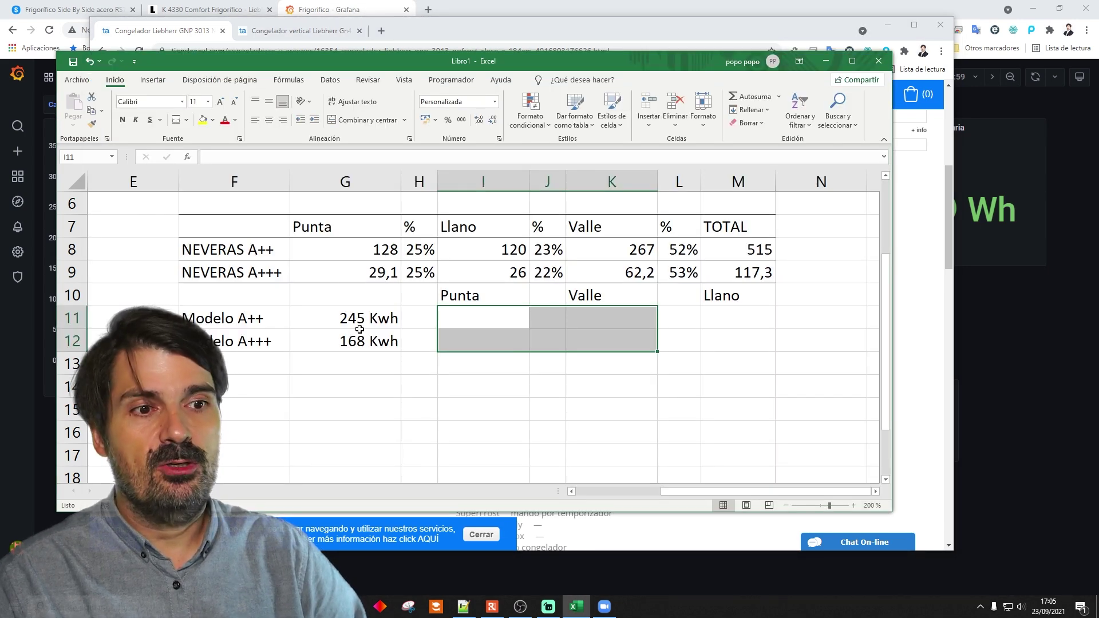
# Calculate the A++ model's Punta consumption in cell I11 with the formula =G11*H8
pyautogui.click(342, 318)
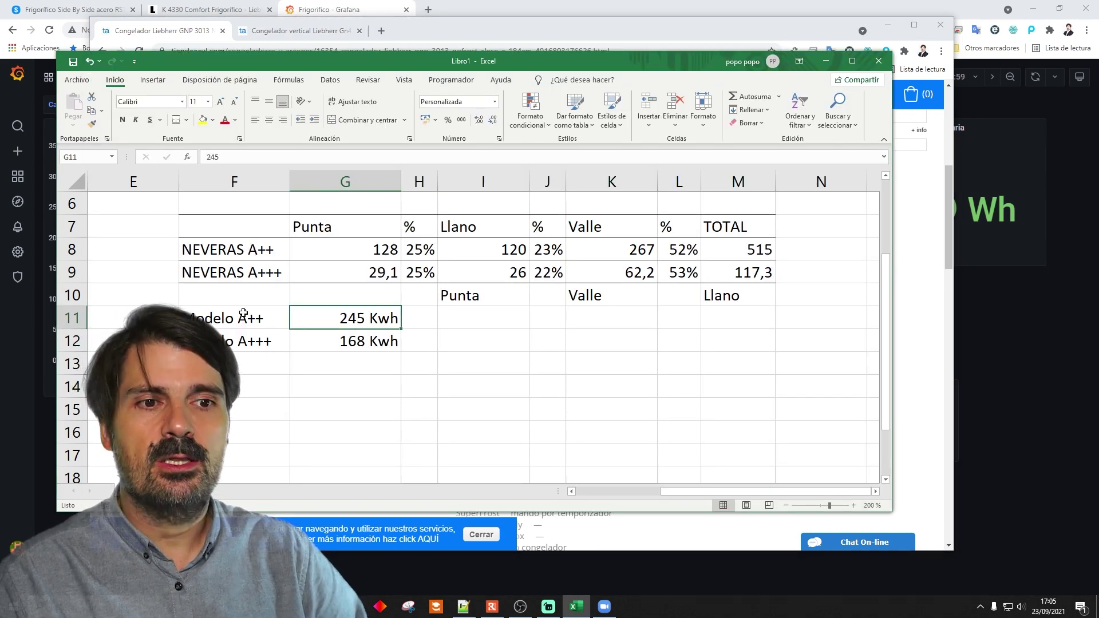
pyautogui.click(359, 341)
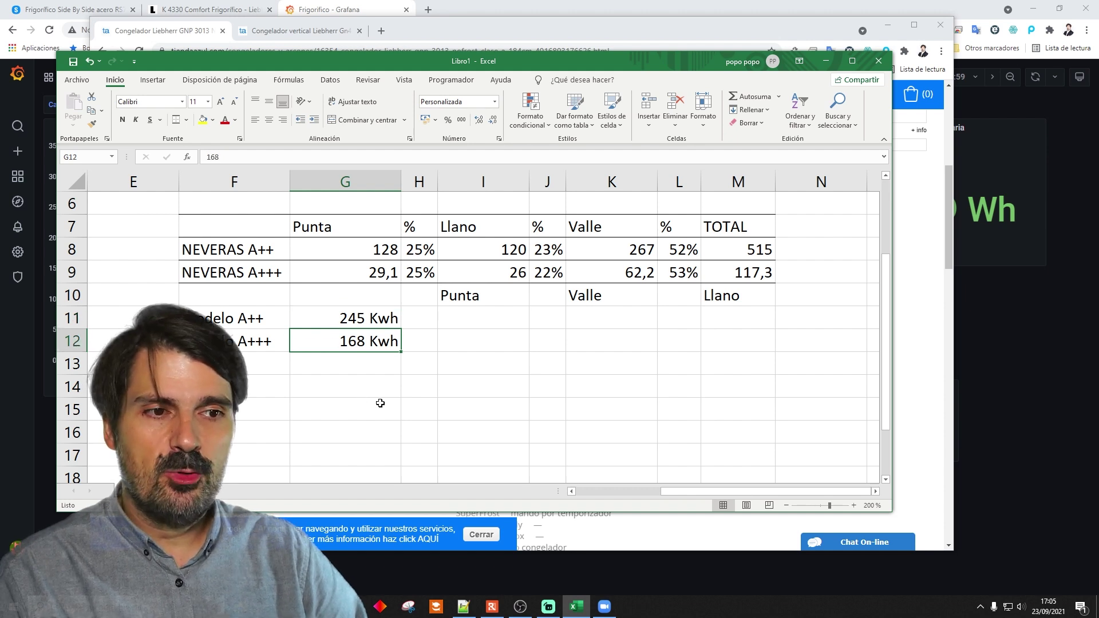
pyautogui.click(458, 317)
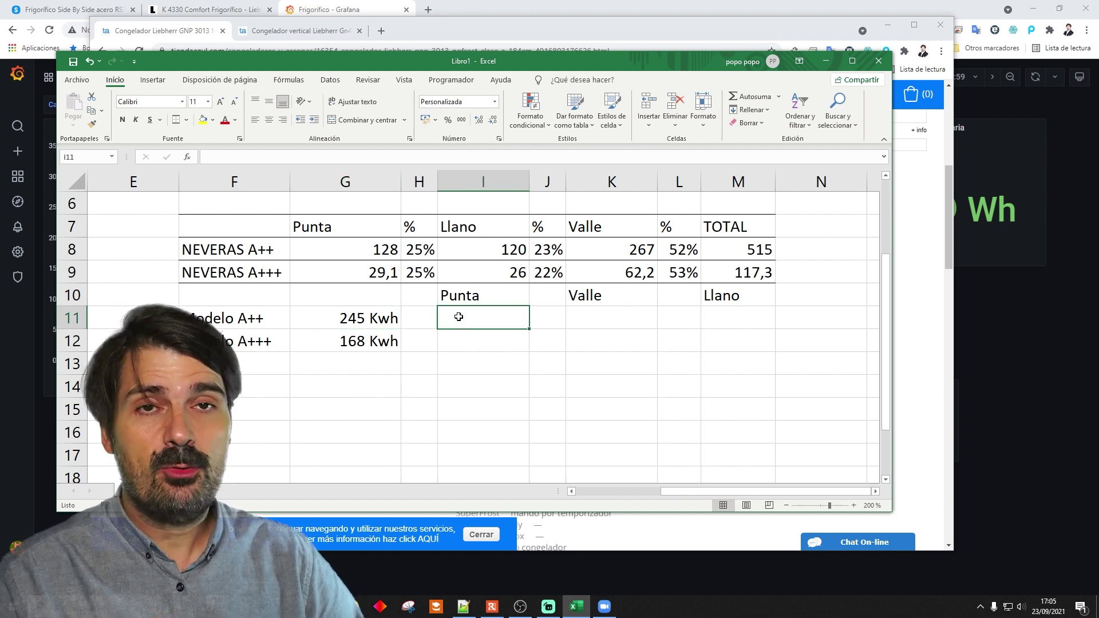
pyautogui.write('=')
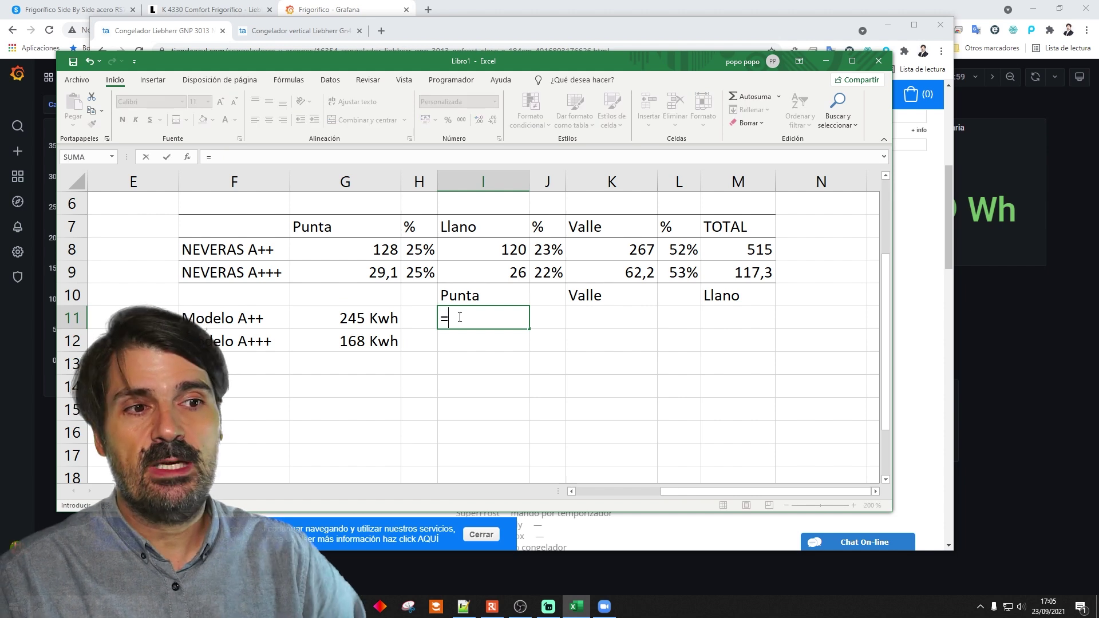
pyautogui.click(334, 318)
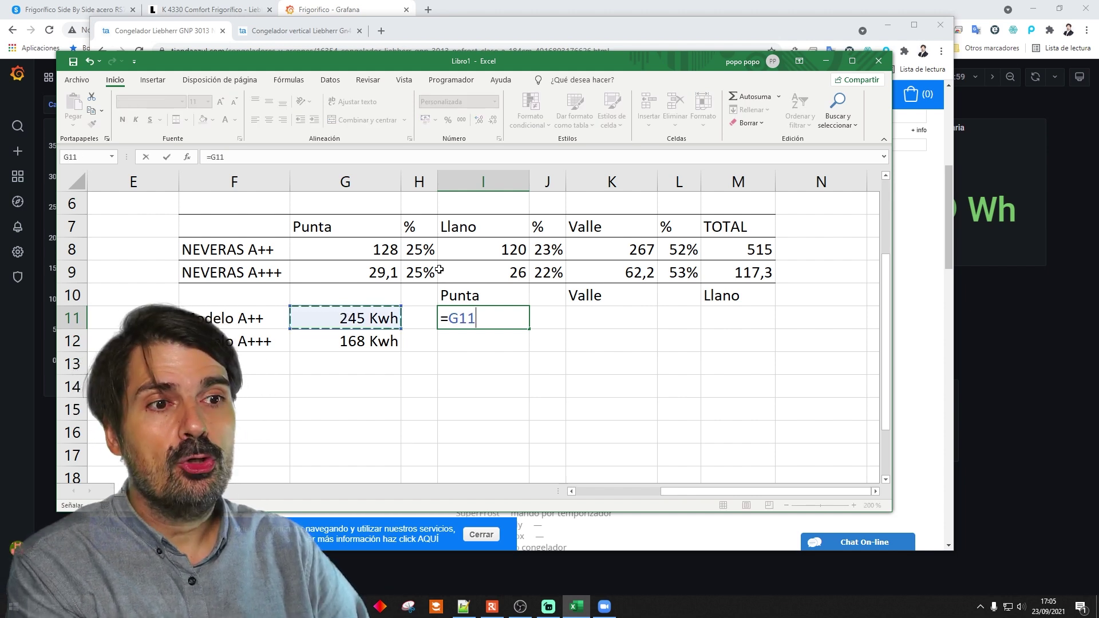
pyautogui.write('*')
pyautogui.click(418, 250)
pyautogui.press('Return')
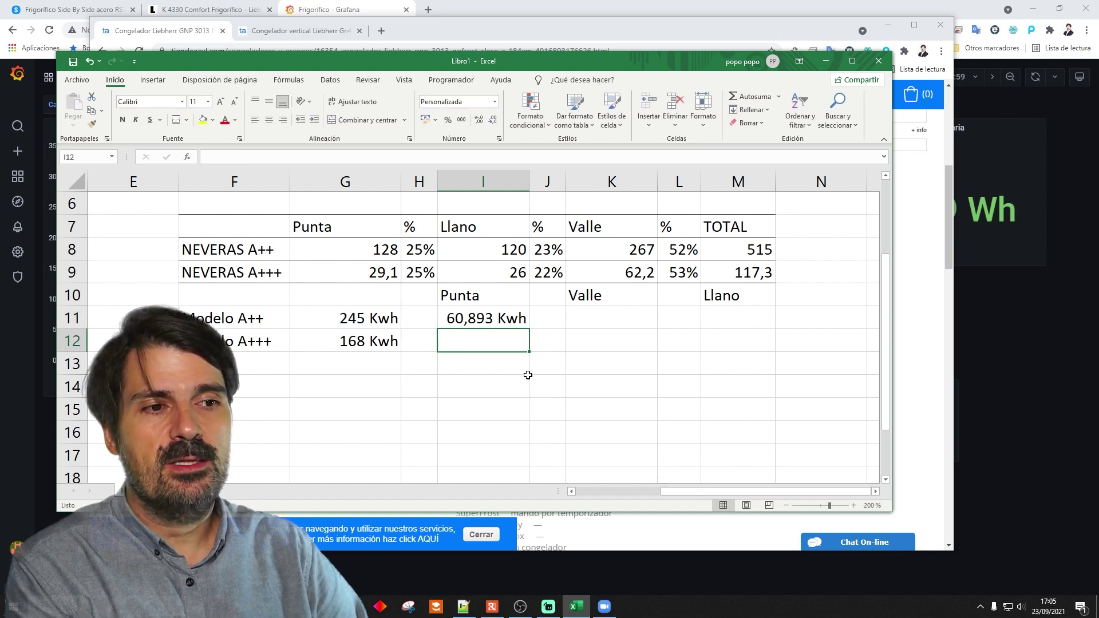
pyautogui.click(474, 320)
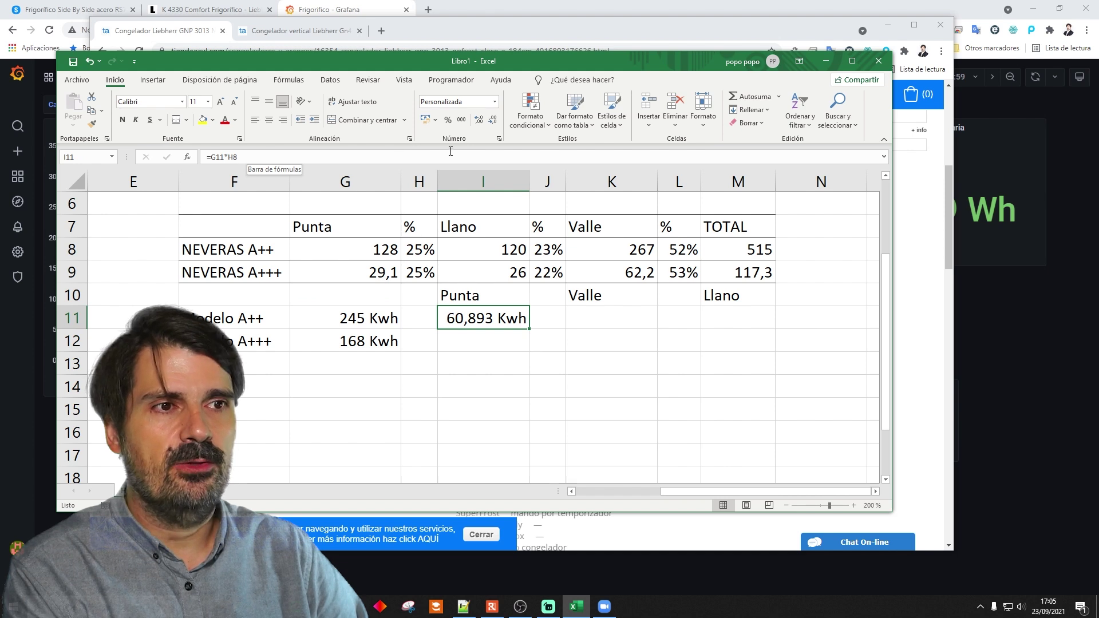
# Copy the Punta formula from I11 down to I12 for the A+++ model and check its cell references
pyautogui.click(479, 338)
pyautogui.hotkey('ctrl', 'd')
pyautogui.press('F2')
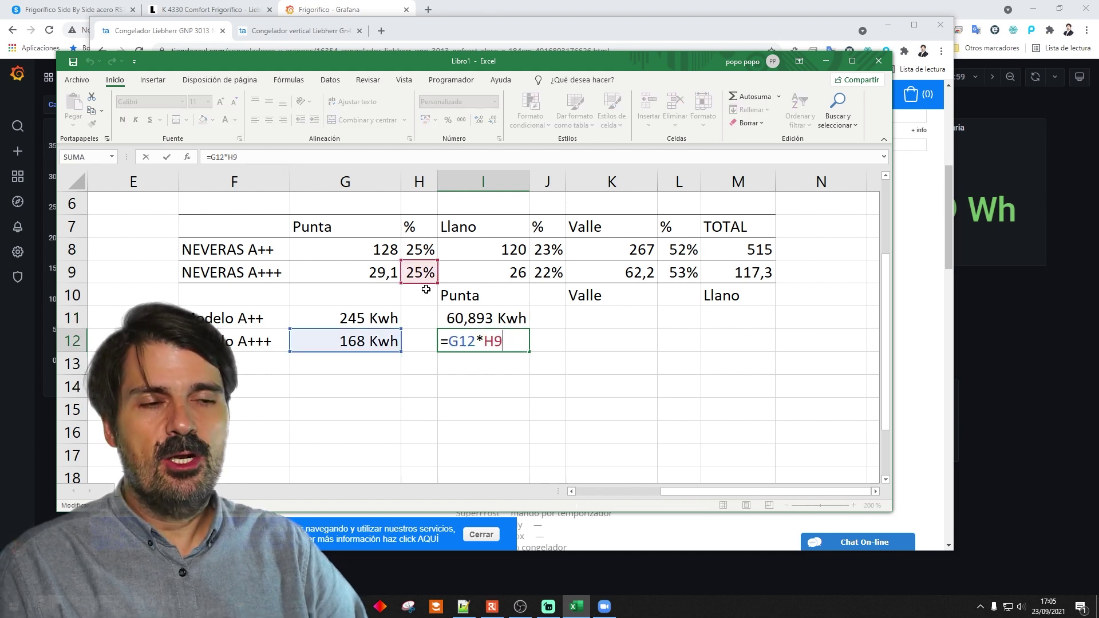
pyautogui.press('Escape')
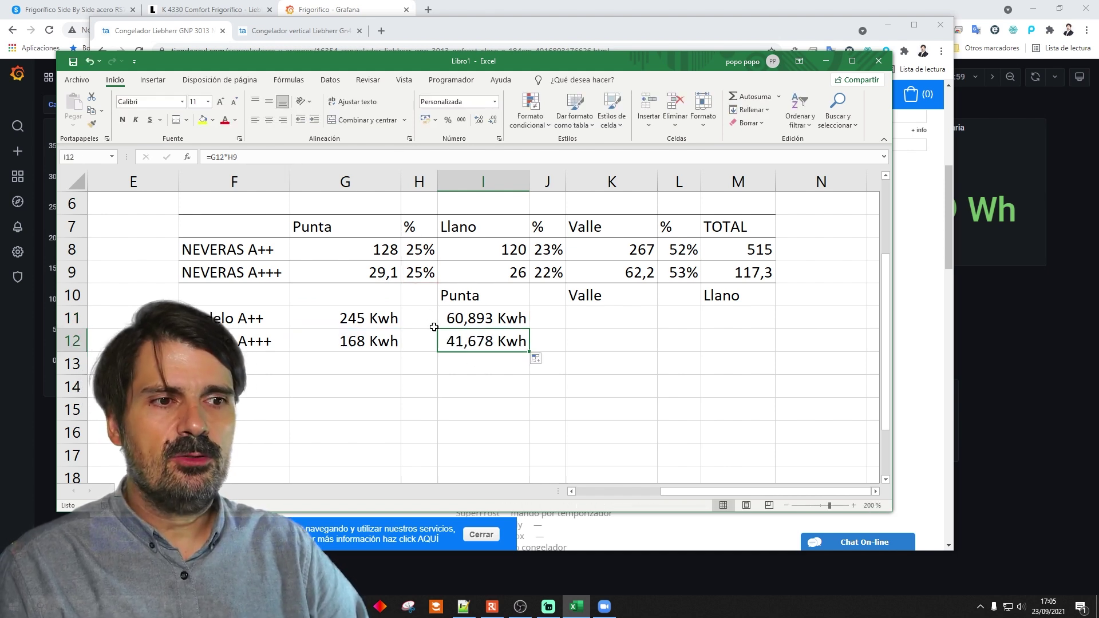
# Calculate the A++ model's Llano consumption in cell K11 with the formula =G11*J8
pyautogui.click(595, 313)
pyautogui.write('=')
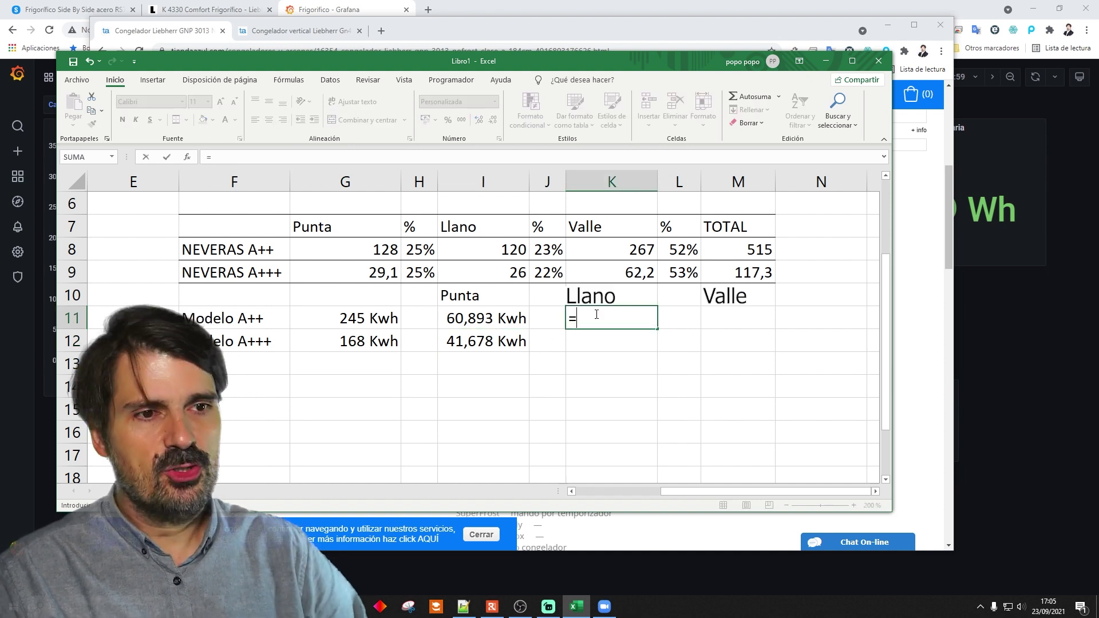
pyautogui.click(369, 319)
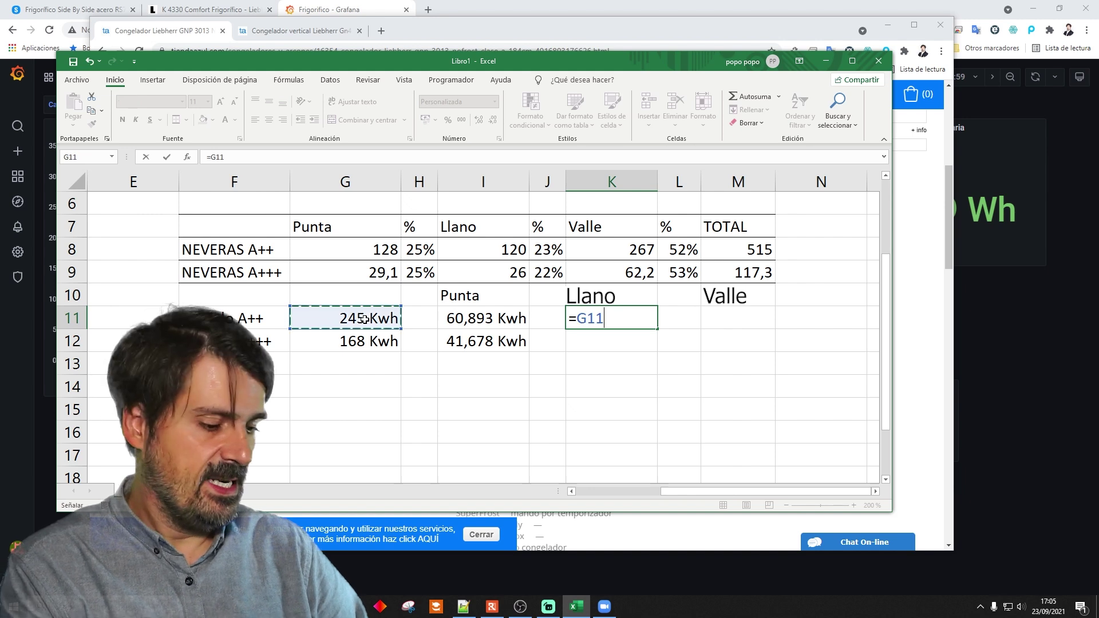
pyautogui.write('*')
pyautogui.click(561, 257)
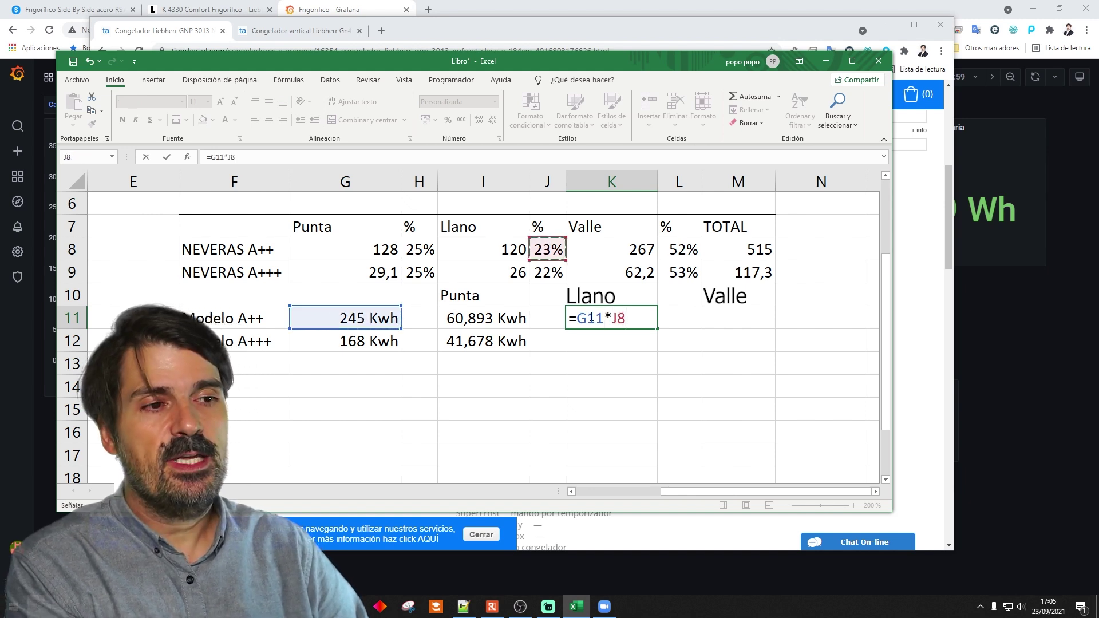
pyautogui.press('Return')
pyautogui.click(616, 317)
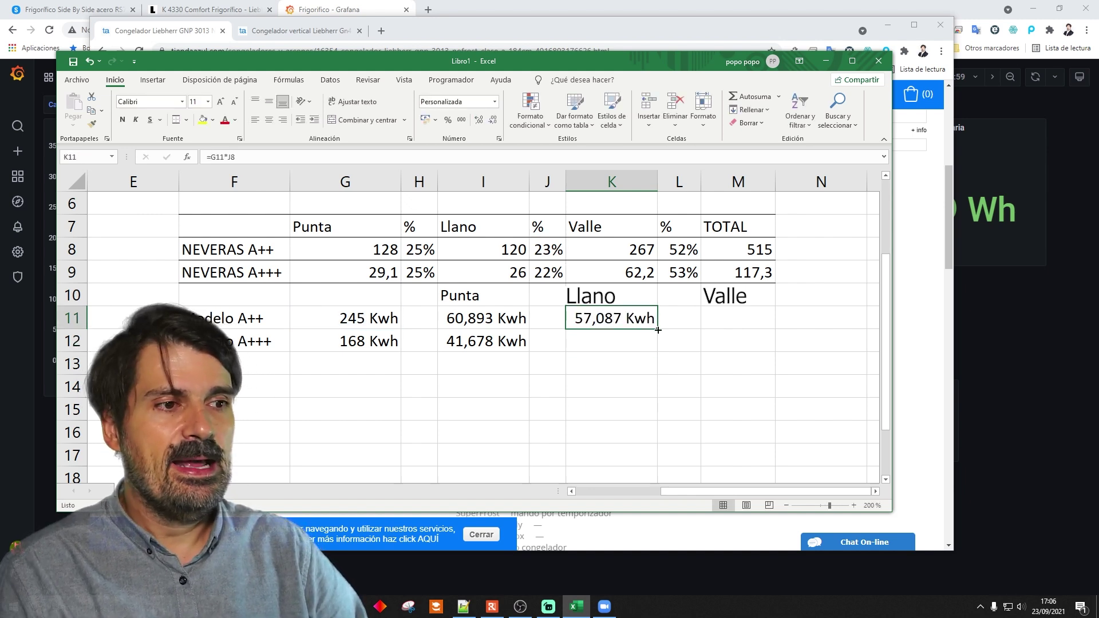
# Fill the Llano formula down to K12 for the A+++ model and check the cells it references
pyautogui.moveTo(658, 331); pyautogui.dragTo(658, 358)
pyautogui.click(598, 340)
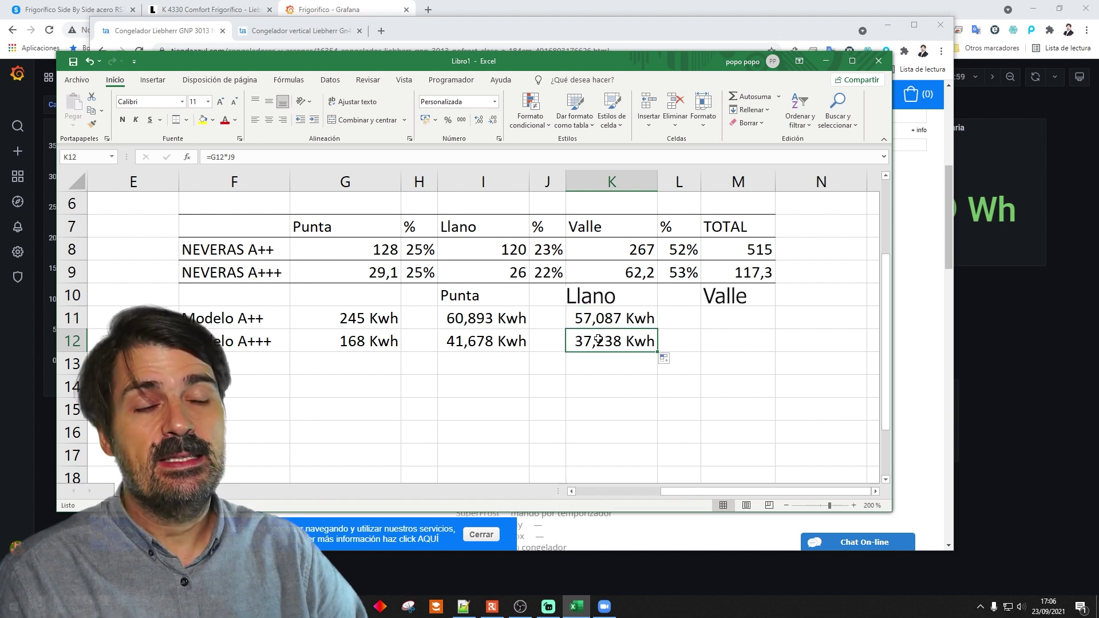
pyautogui.doubleClick(598, 340)
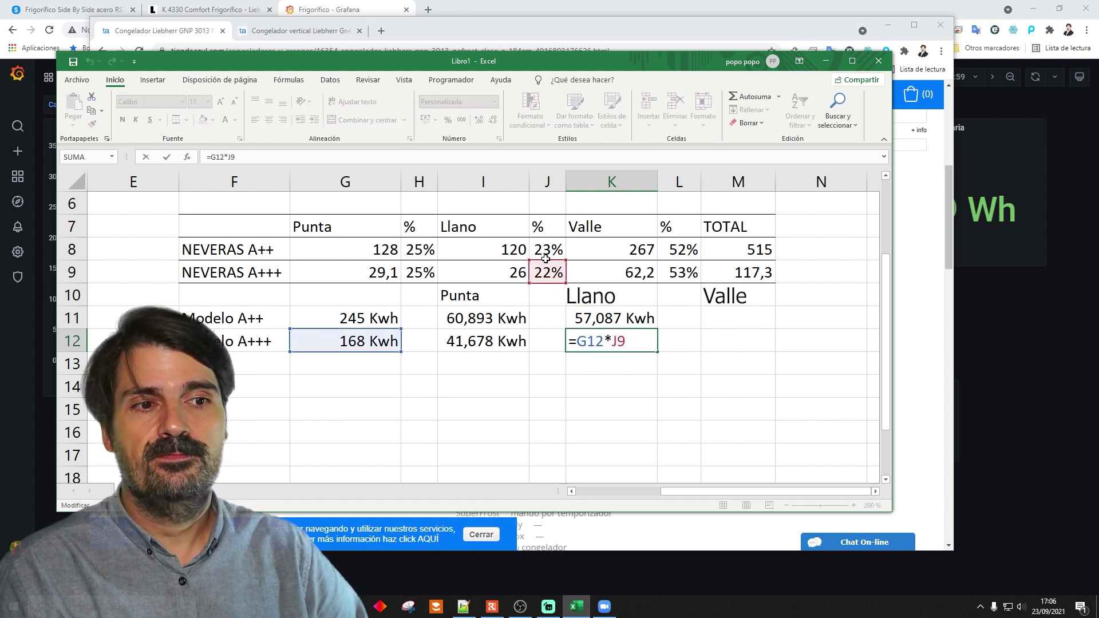
pyautogui.press('Escape')
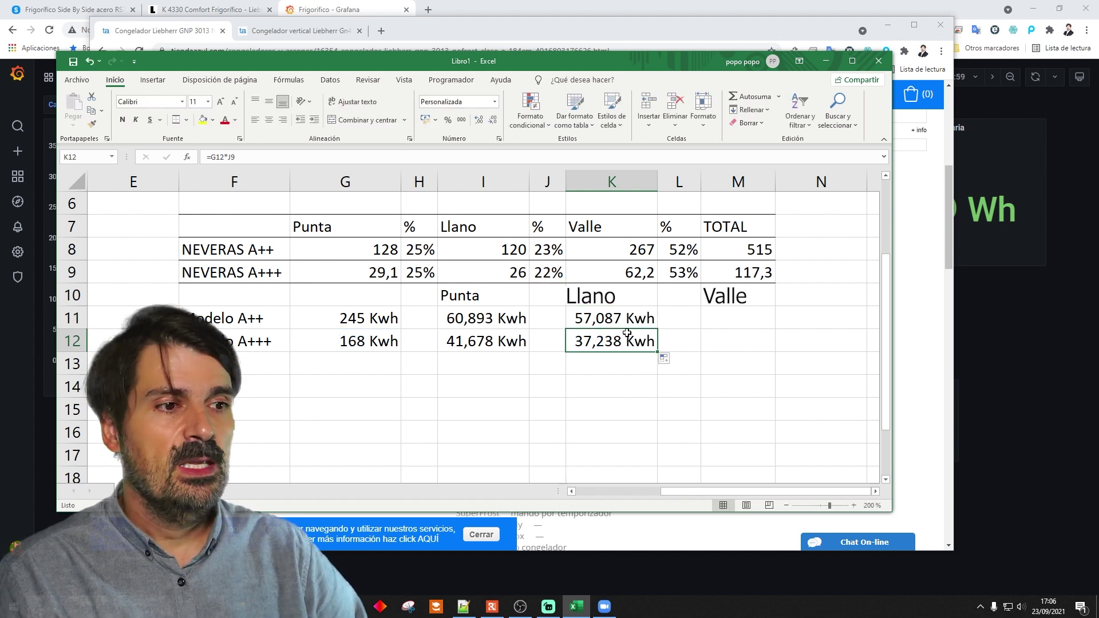
# Calculate the A++ model's Valle consumption in cell M11 with the formula =L8*G11
pyautogui.click(718, 317)
pyautogui.write('=')
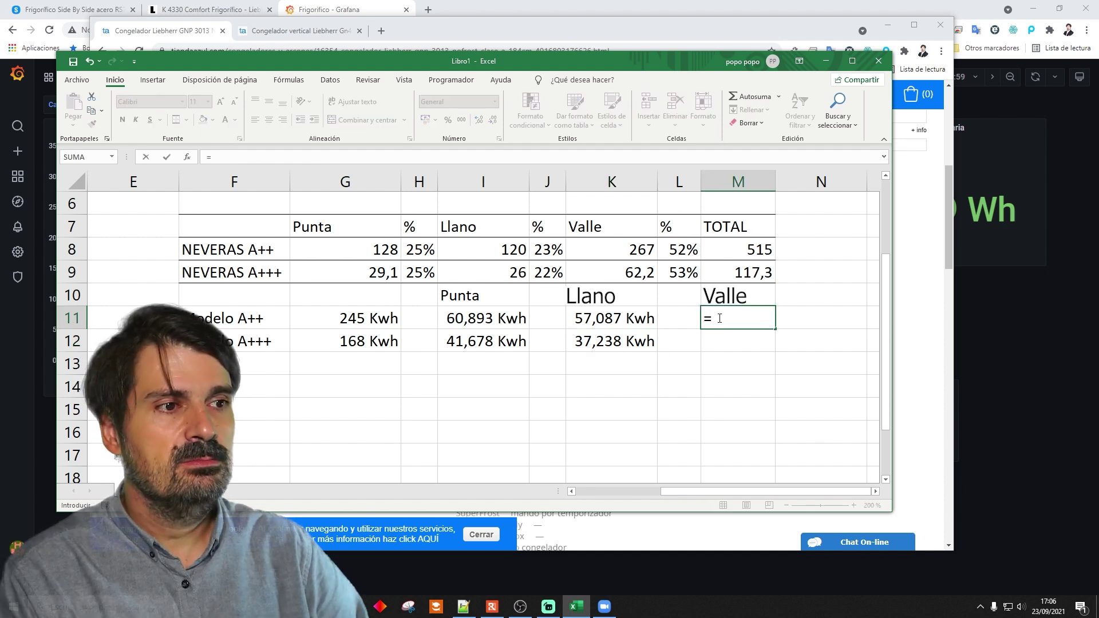
pyautogui.click(676, 250)
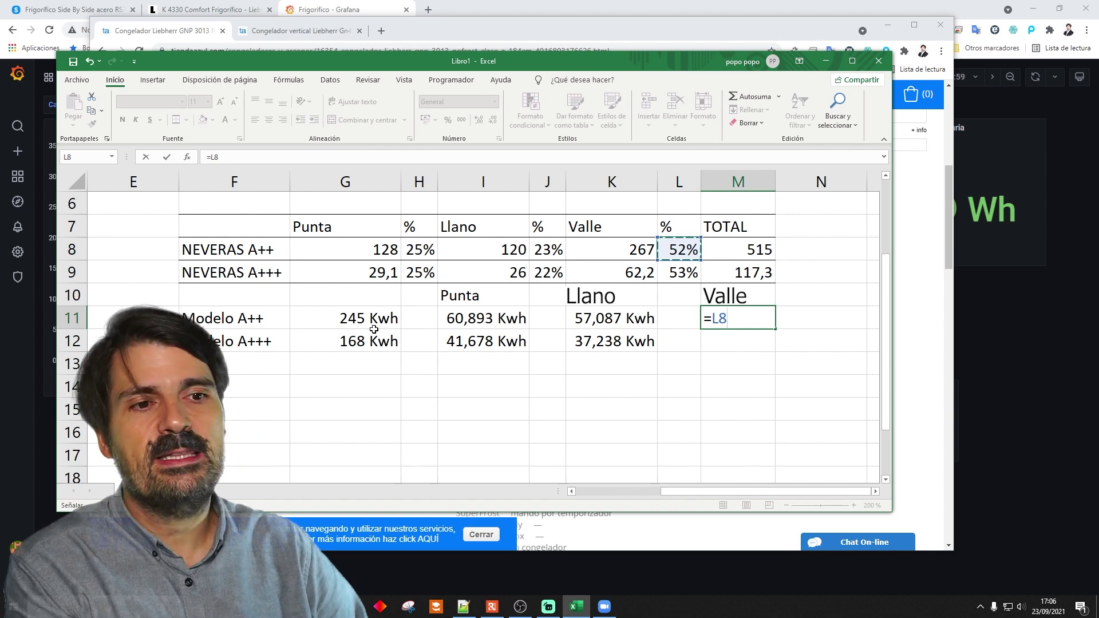
pyautogui.write('*')
pyautogui.click(343, 318)
pyautogui.hotkey('ctrl', 'Return')
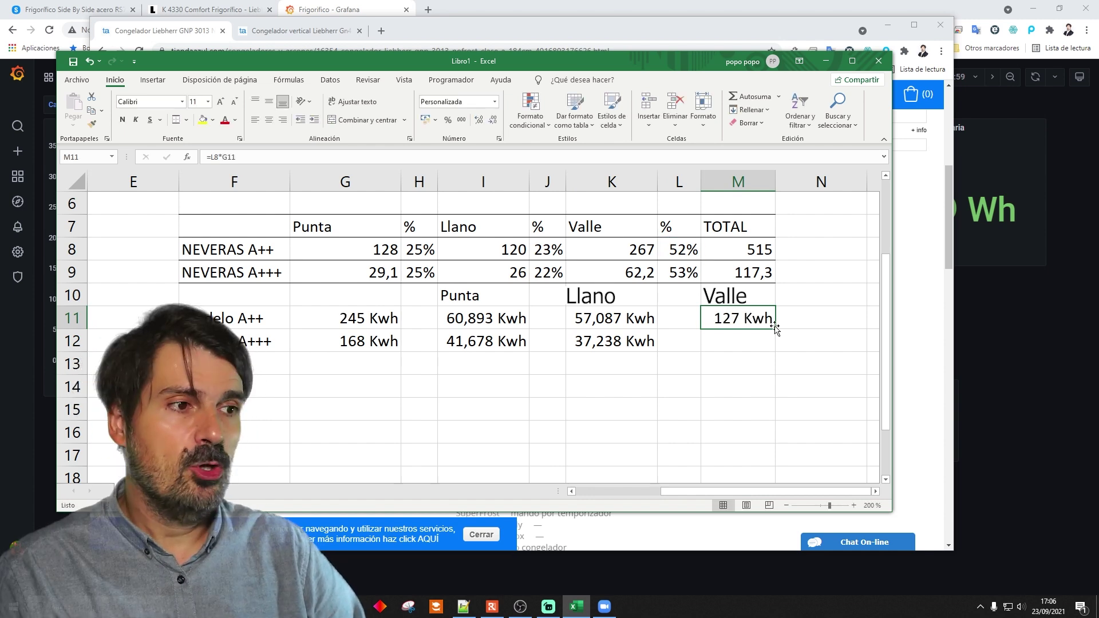
# Fill the Valle formula down to M12 for the A+++ model and check its references
pyautogui.moveTo(775, 331); pyautogui.dragTo(769, 348)
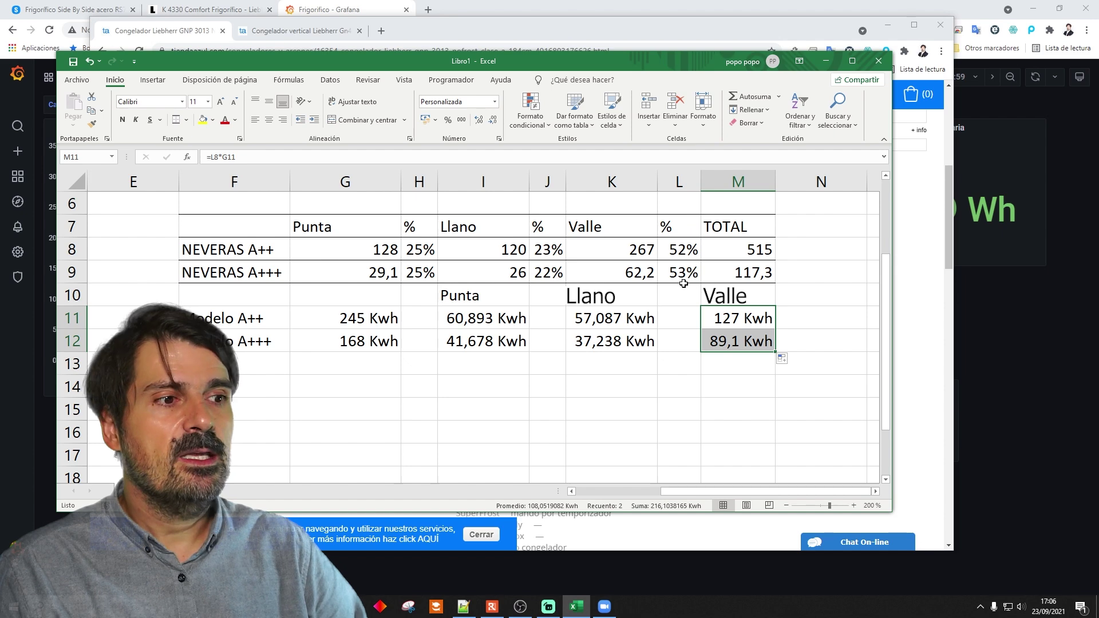
pyautogui.doubleClick(732, 340)
pyautogui.press('Escape')
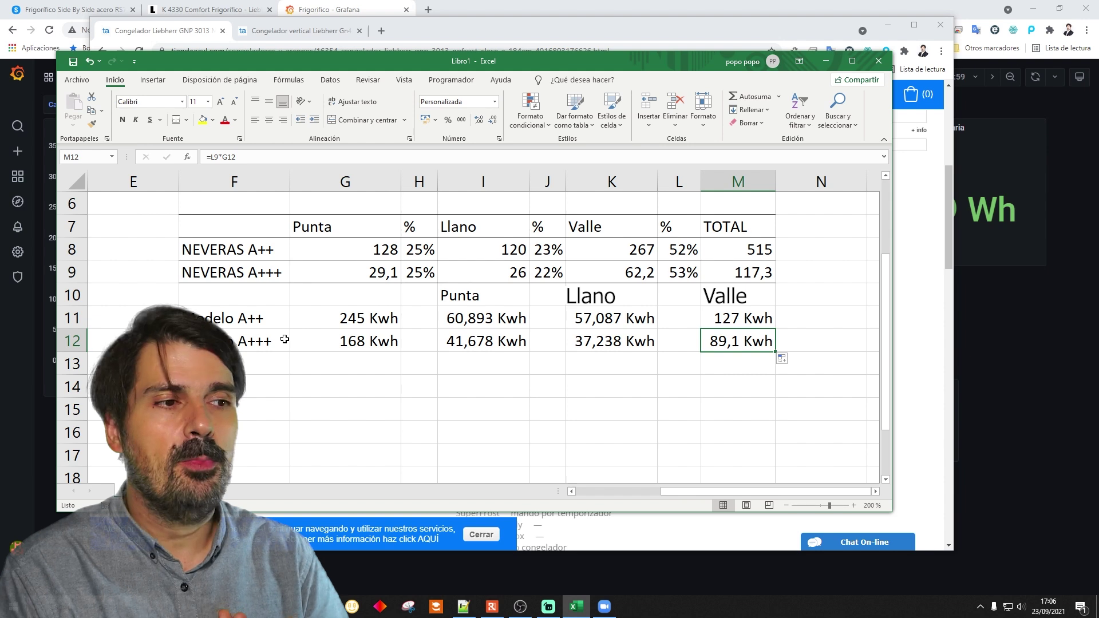
# Enter the Punta price 0,3 in J11, format it as euros and copy it down to J12
pyautogui.press('Up')
pyautogui.press('Left')
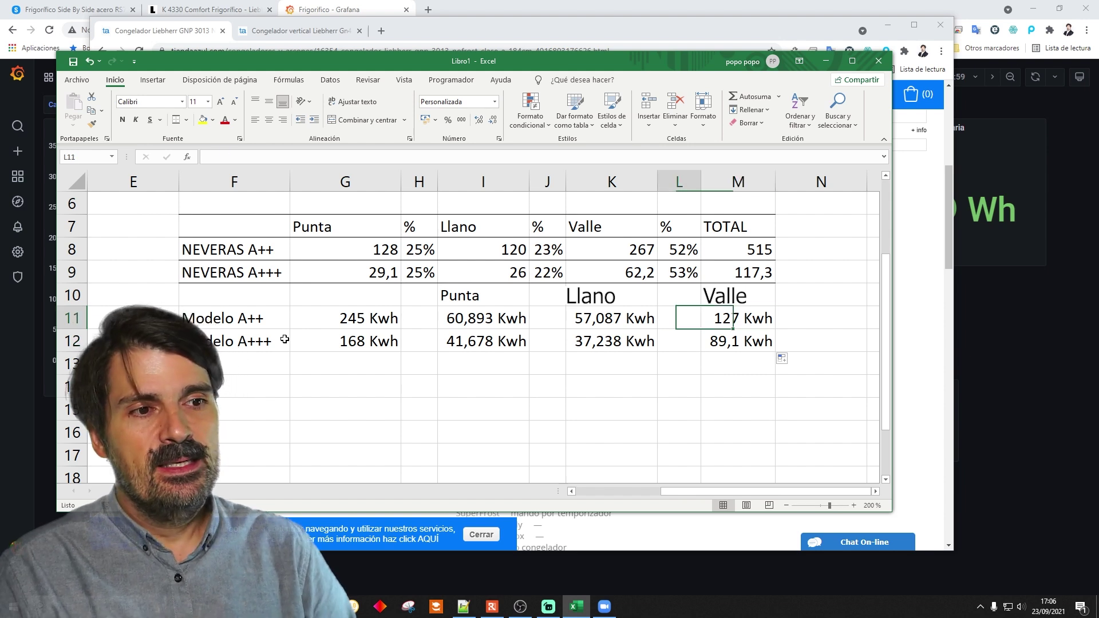
pyautogui.press('Left')
pyautogui.press('Left')
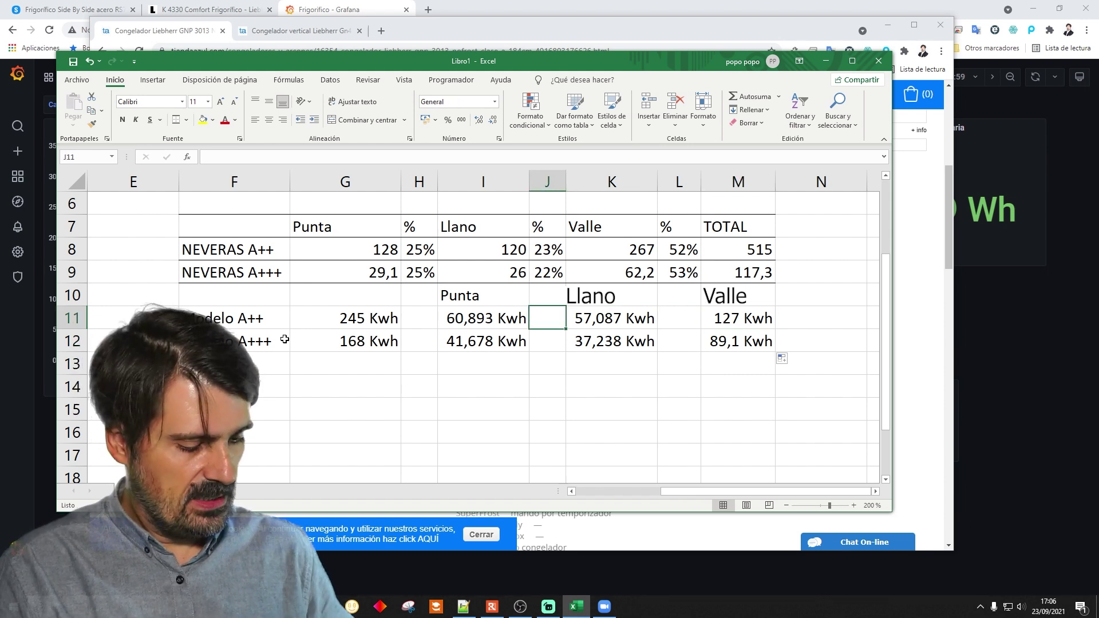
pyautogui.write(',3')
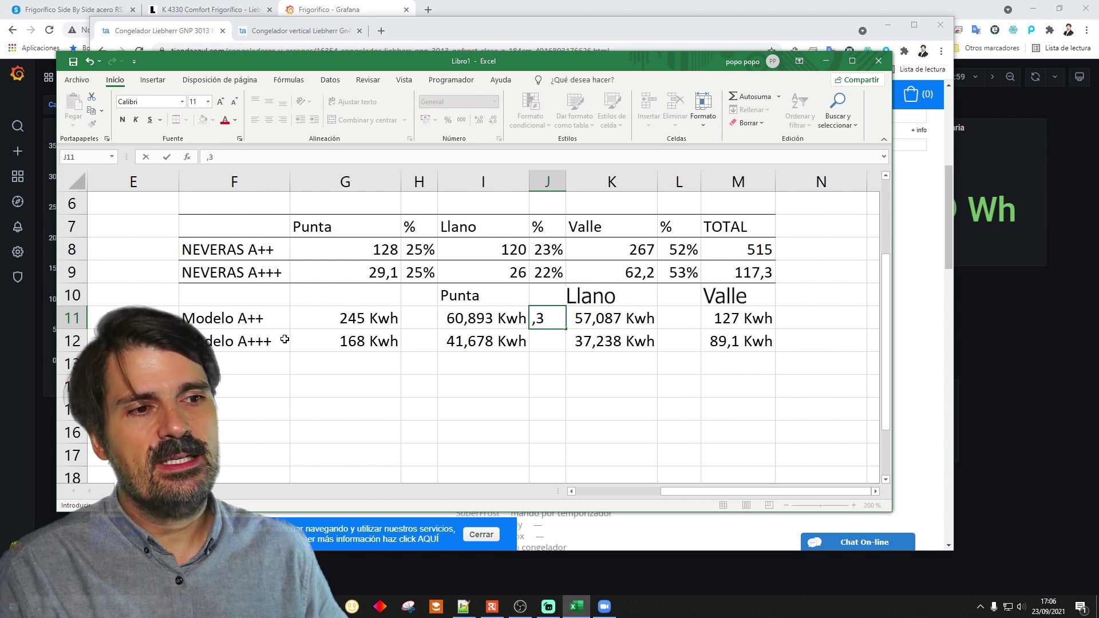
pyautogui.press('Return')
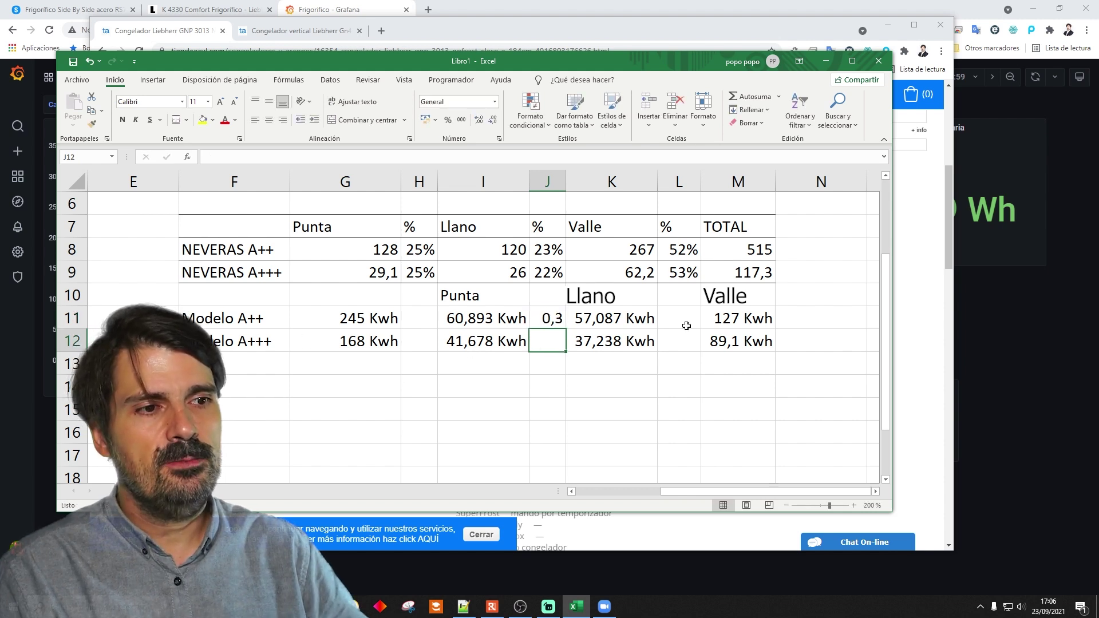
pyautogui.press('Up')
pyautogui.click(546, 343)
pyautogui.click(570, 320)
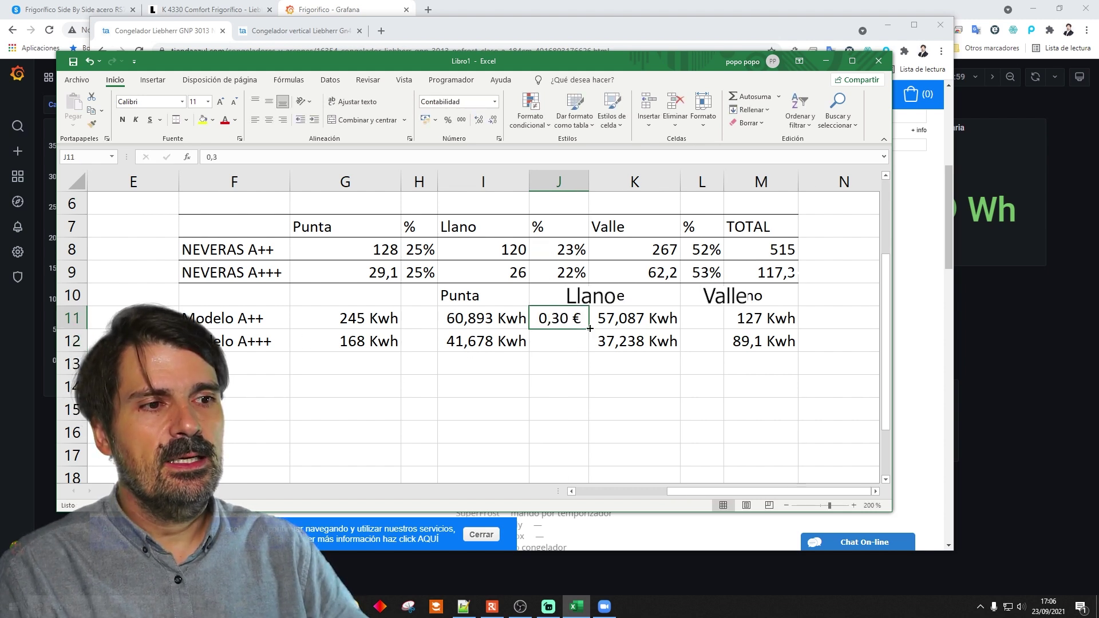
pyautogui.moveTo(590, 328); pyautogui.dragTo(596, 346)
# Enter the Llano price 0,24 in L11 in euro format and copy it down to L12, with the workbook window maximized
pyautogui.click(694, 319)
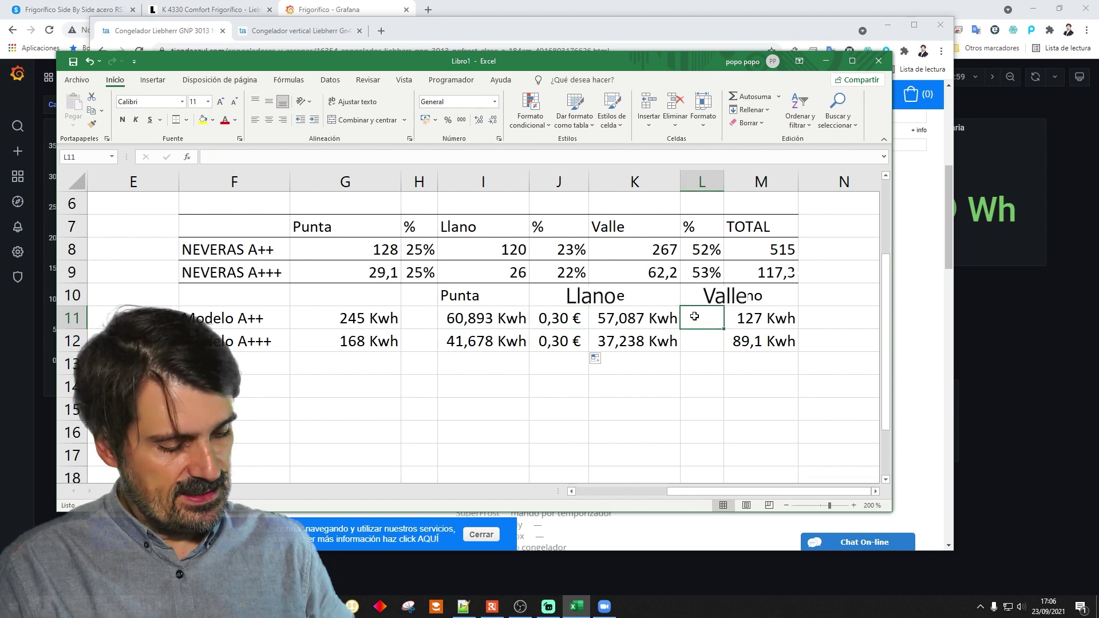
pyautogui.write(',24')
pyautogui.click(852, 61)
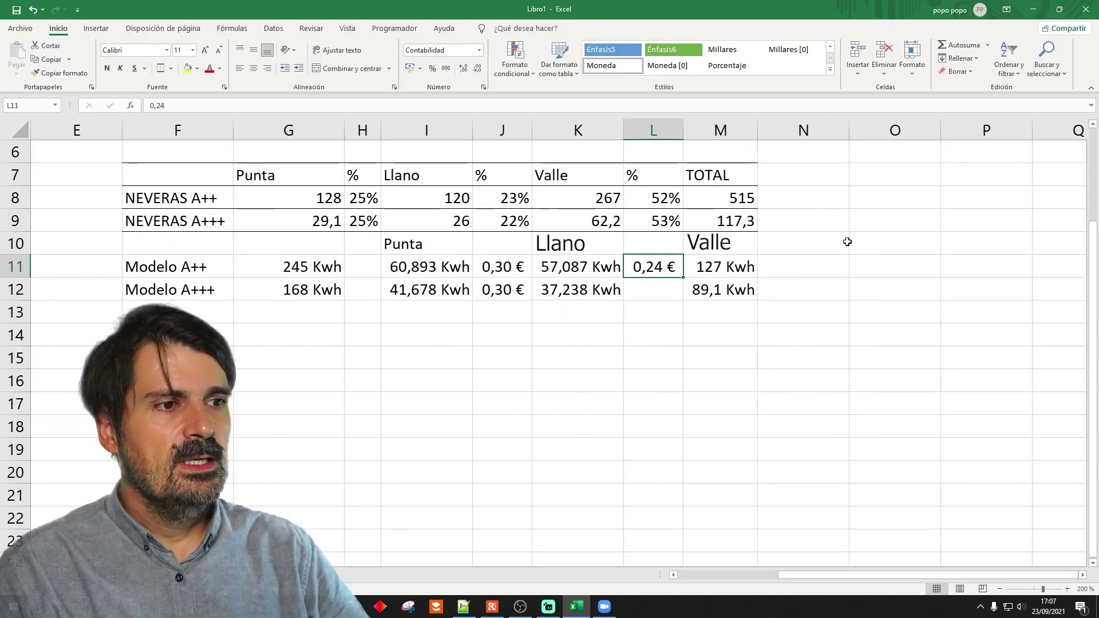
pyautogui.click(652, 286)
pyautogui.click(677, 273)
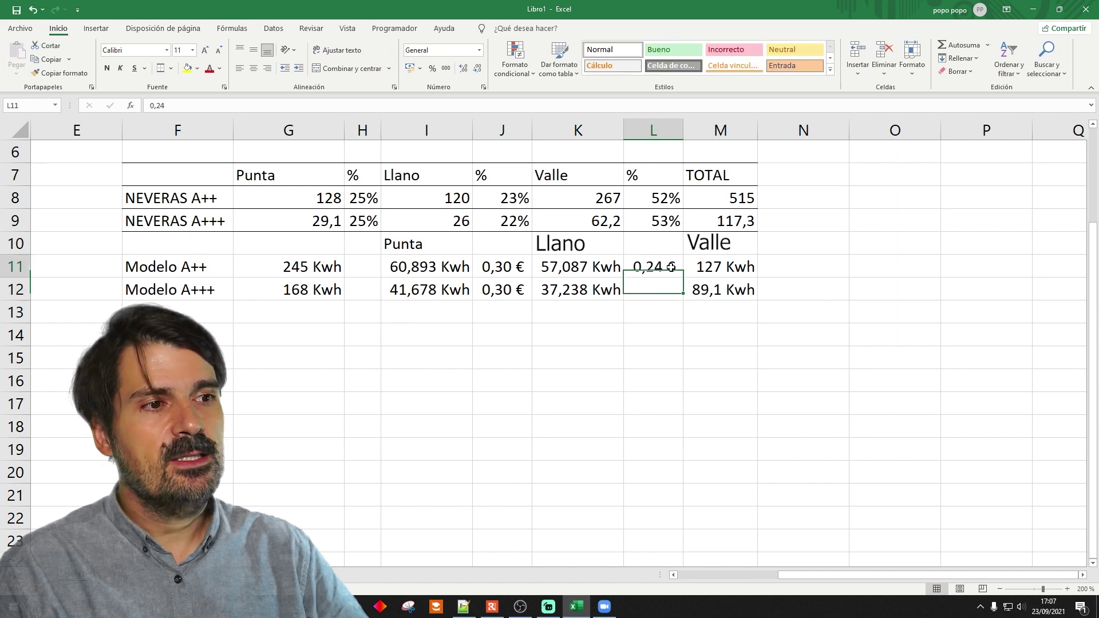
pyautogui.moveTo(683, 279); pyautogui.dragTo(687, 295)
# Enter the Valle price 0,14 in N11 in euro format, autofit column N and copy the price down to N12
pyautogui.click(793, 266)
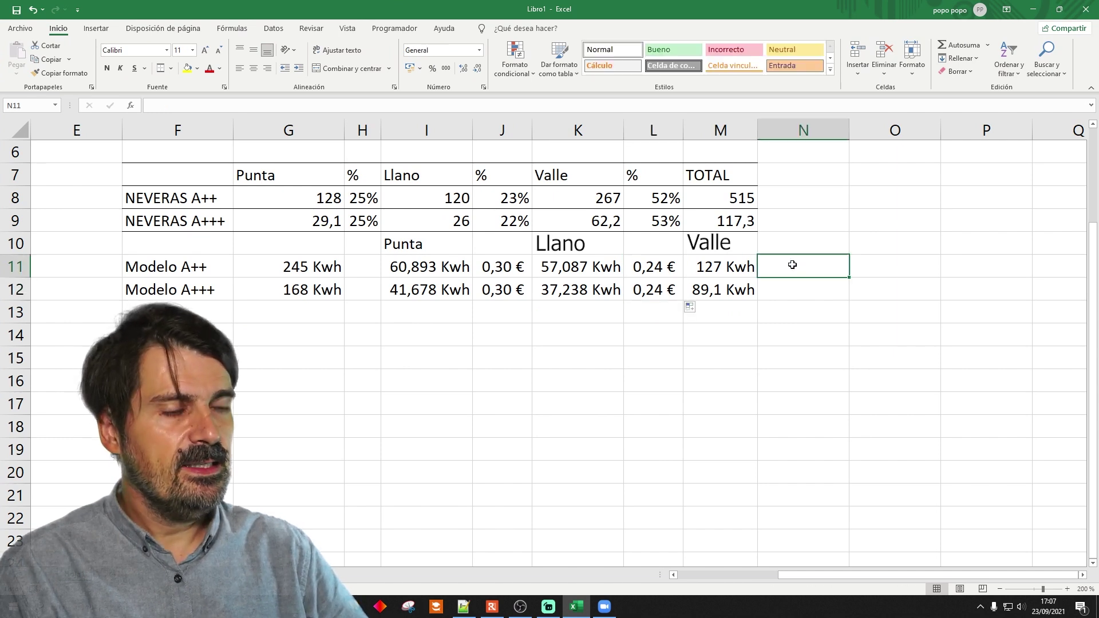
pyautogui.write(',14')
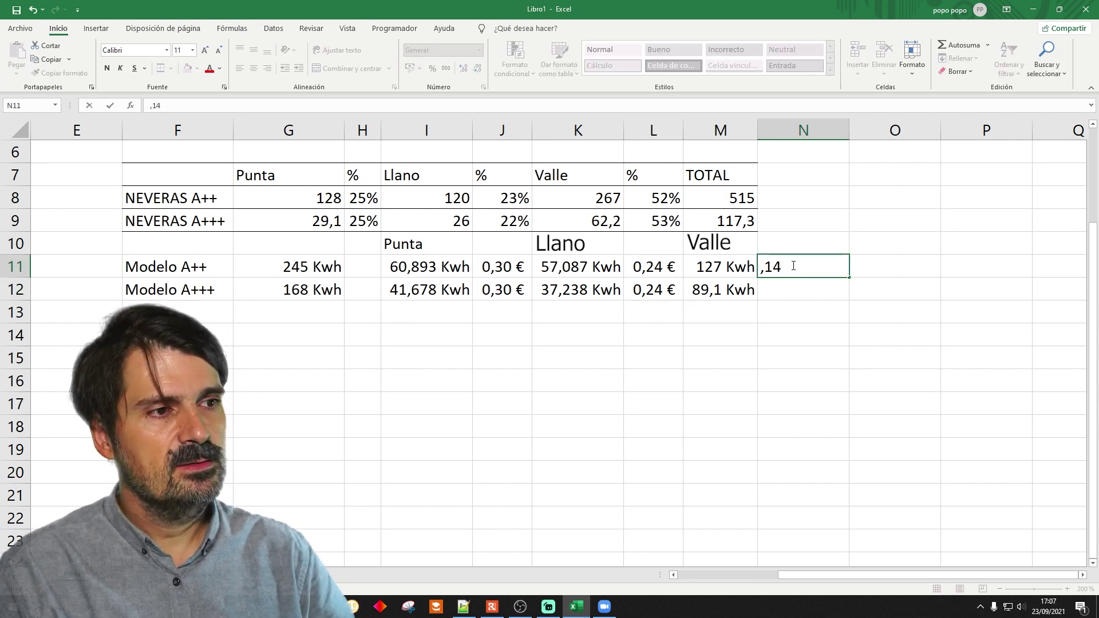
pyautogui.press('Return')
pyautogui.click(781, 266)
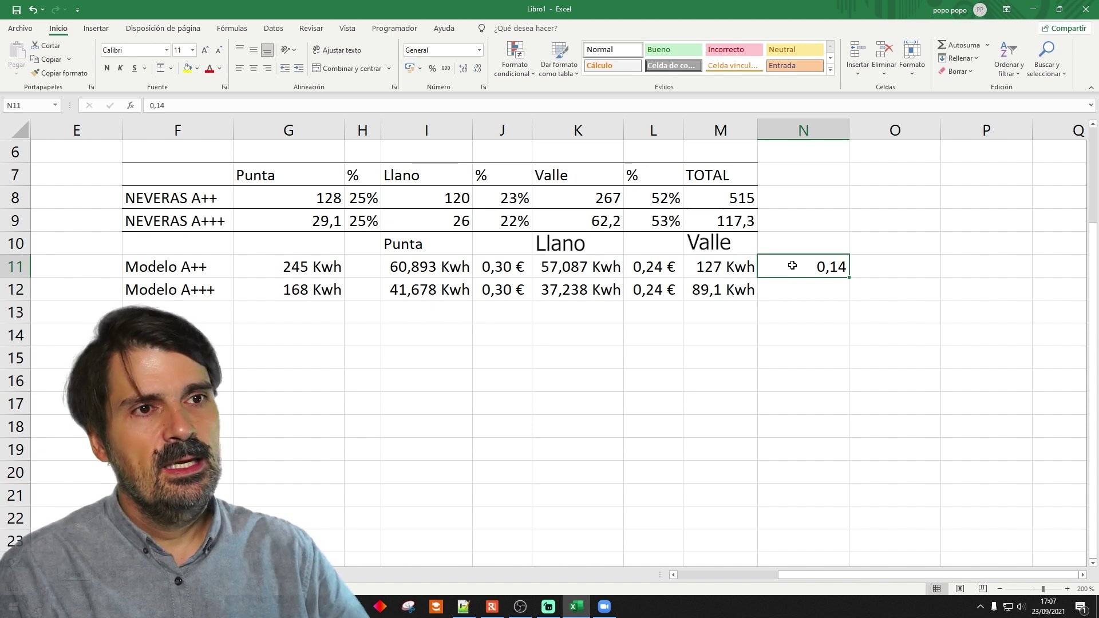
pyautogui.click(410, 67)
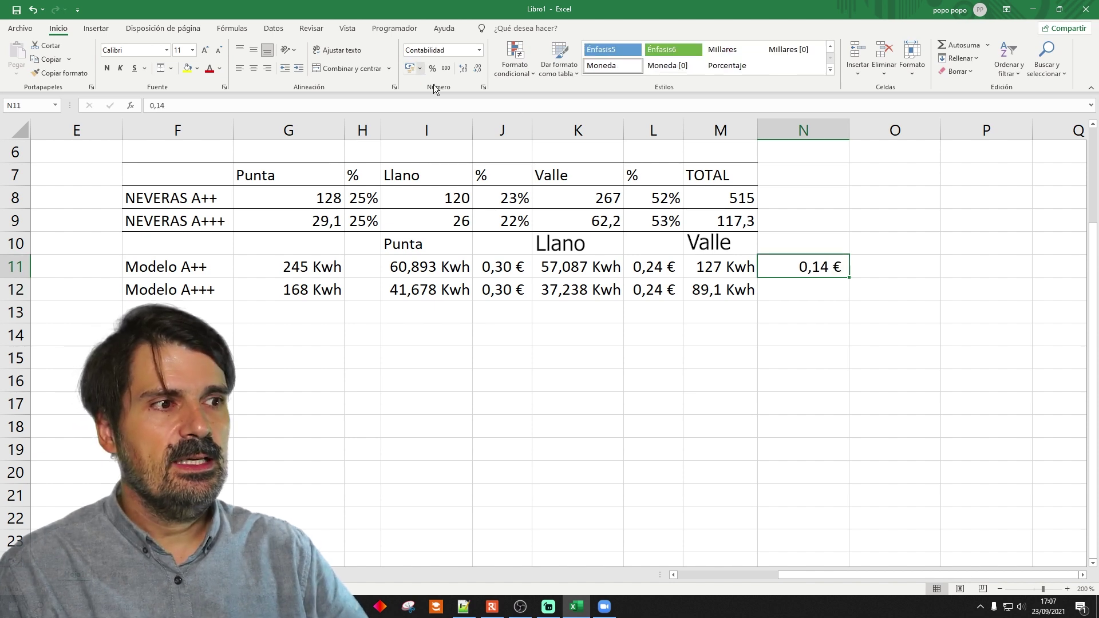
pyautogui.doubleClick(849, 131)
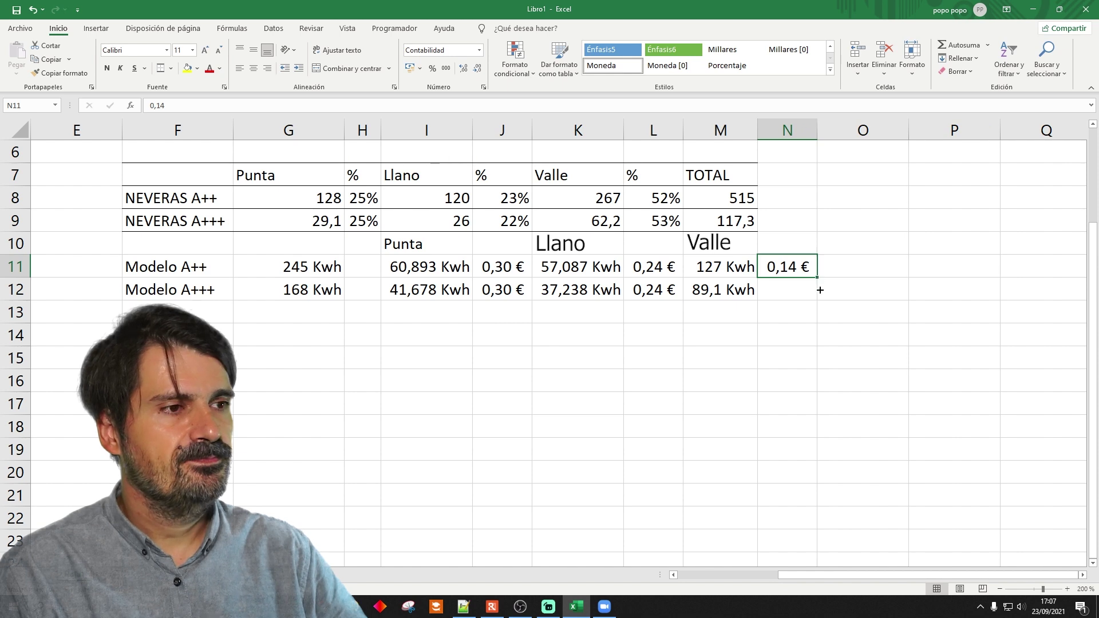
pyautogui.moveTo(818, 278); pyautogui.dragTo(821, 292)
# Calculate the A++ model's annual cost in O11 with the formula =I11*J11+K11*L11+M11*N11
pyautogui.click(844, 260)
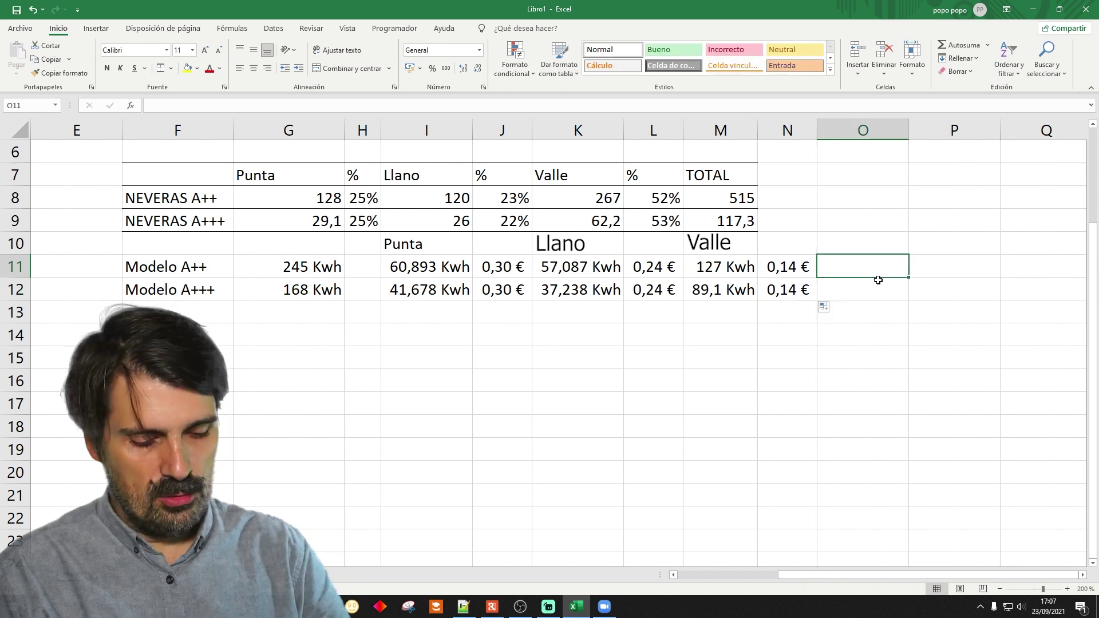
pyautogui.write('=')
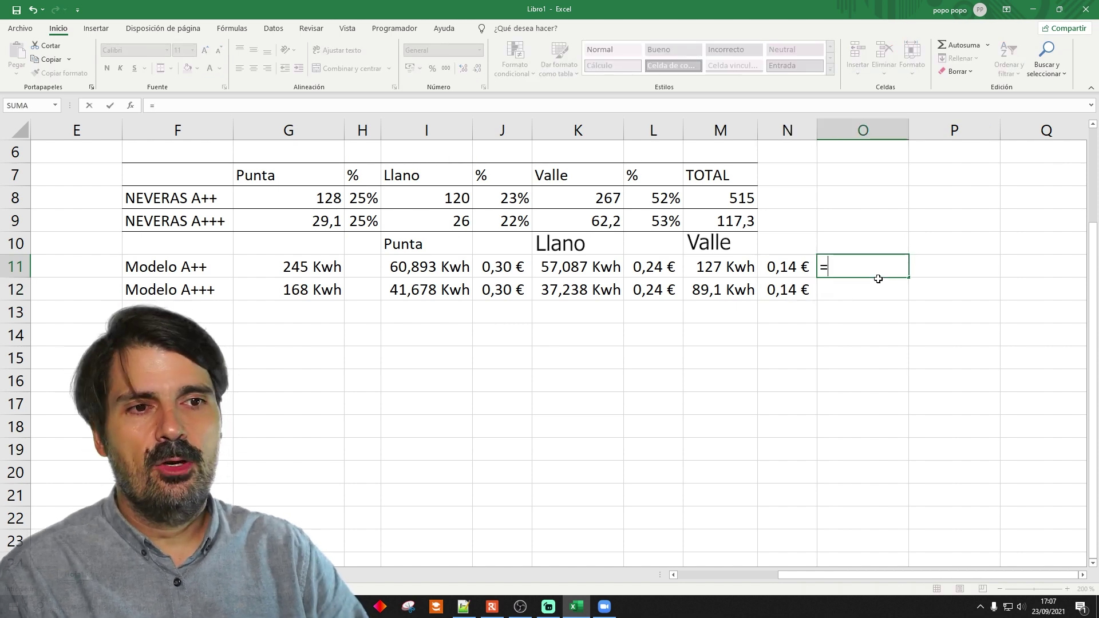
pyautogui.click(415, 266)
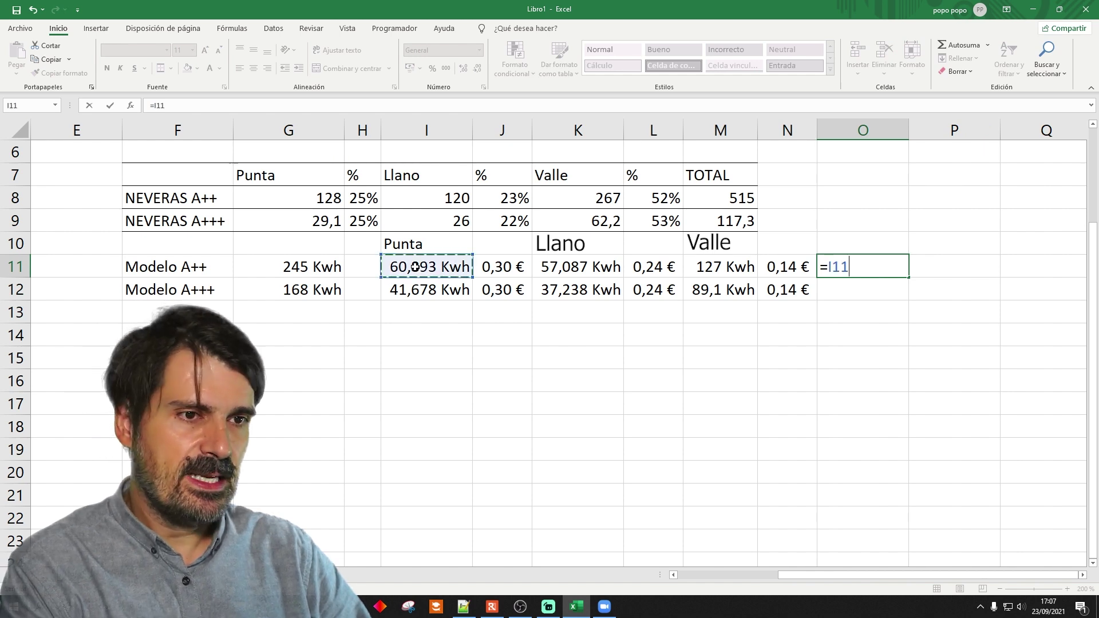
pyautogui.write('*')
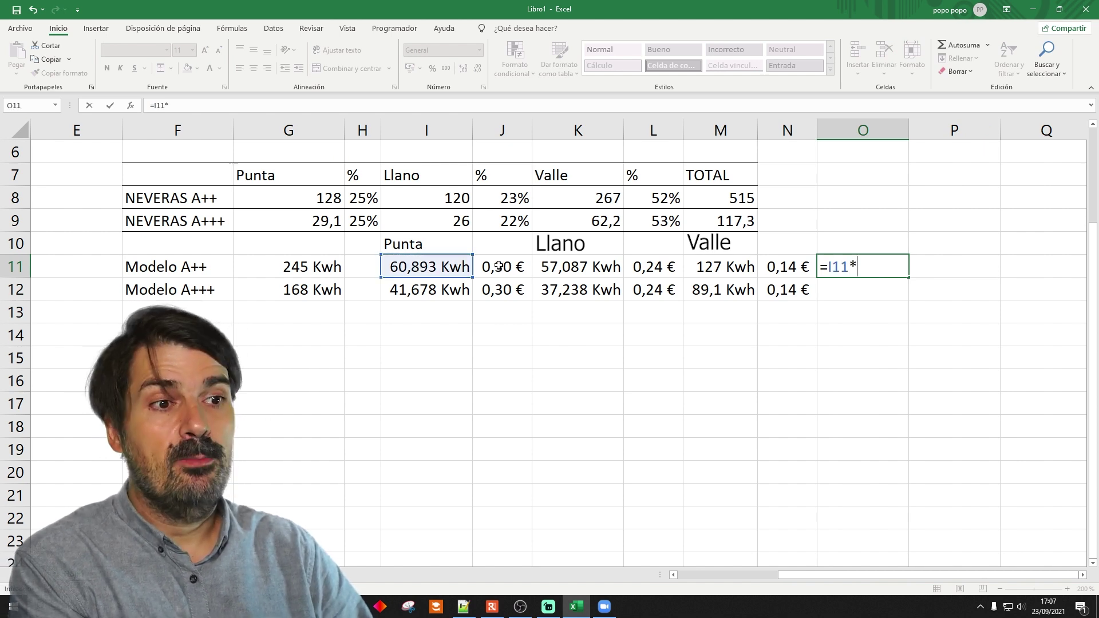
pyautogui.click(499, 266)
pyautogui.write('+')
pyautogui.click(578, 267)
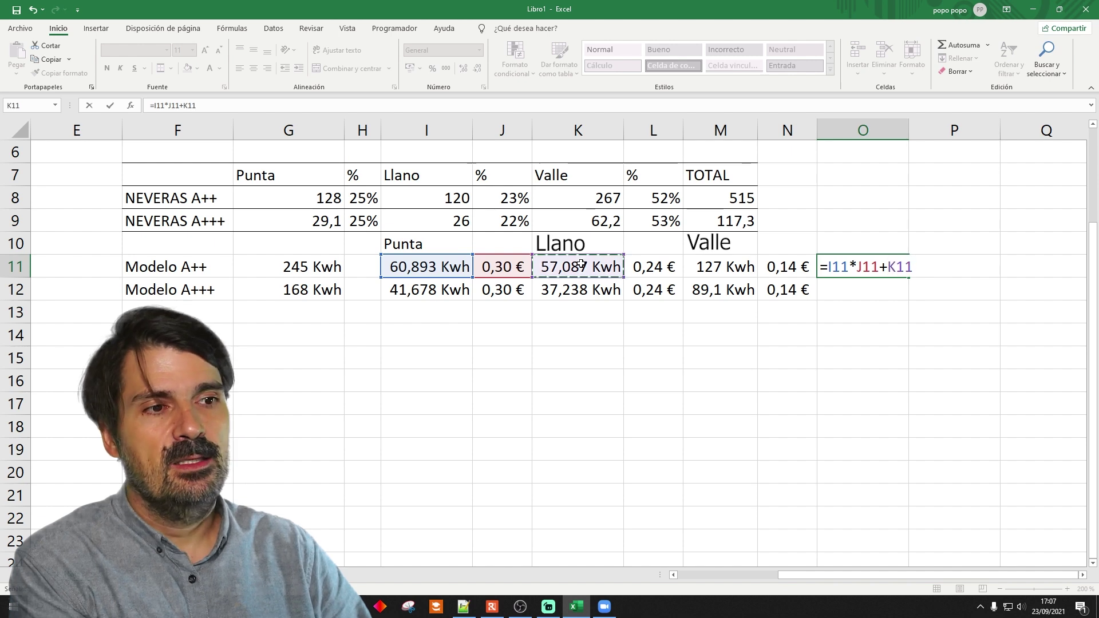
pyautogui.write('*')
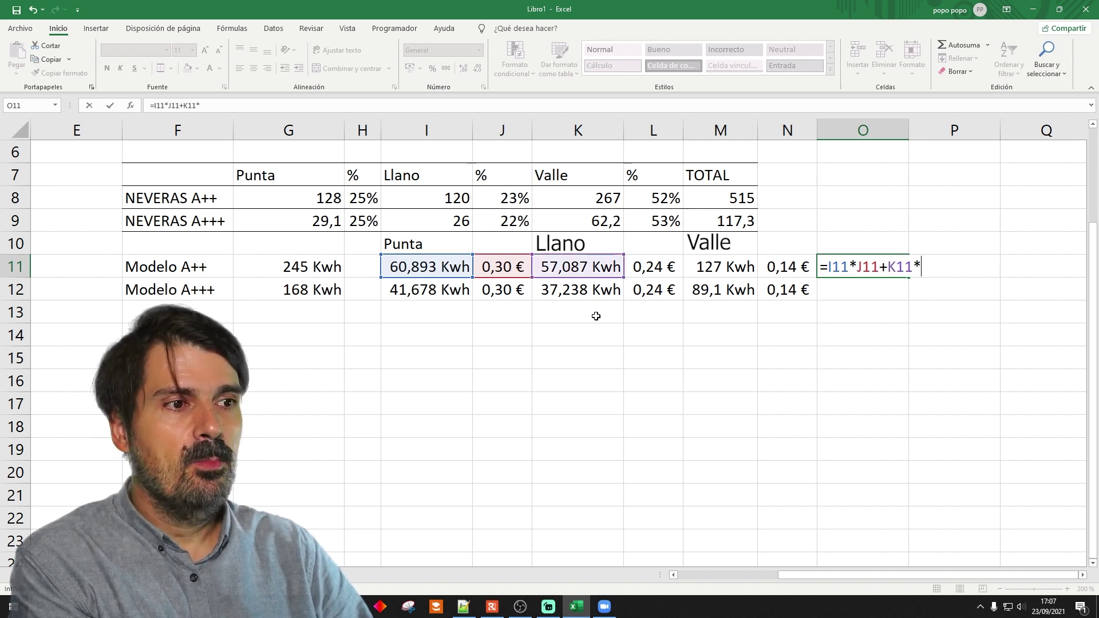
pyautogui.click(648, 262)
pyautogui.write('+')
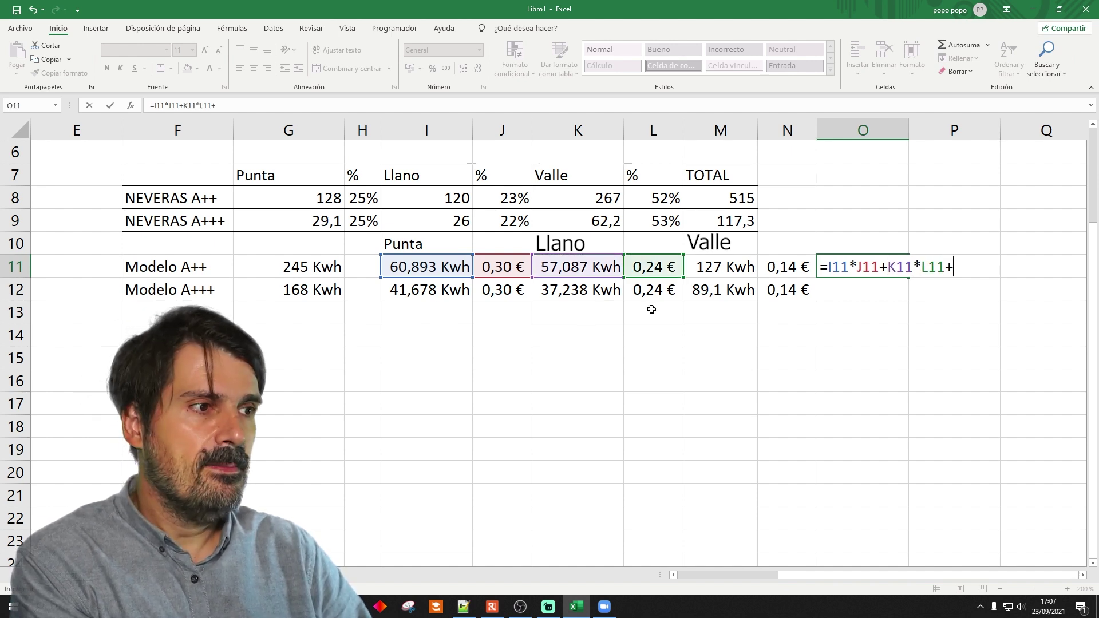
pyautogui.click(710, 267)
pyautogui.write('*')
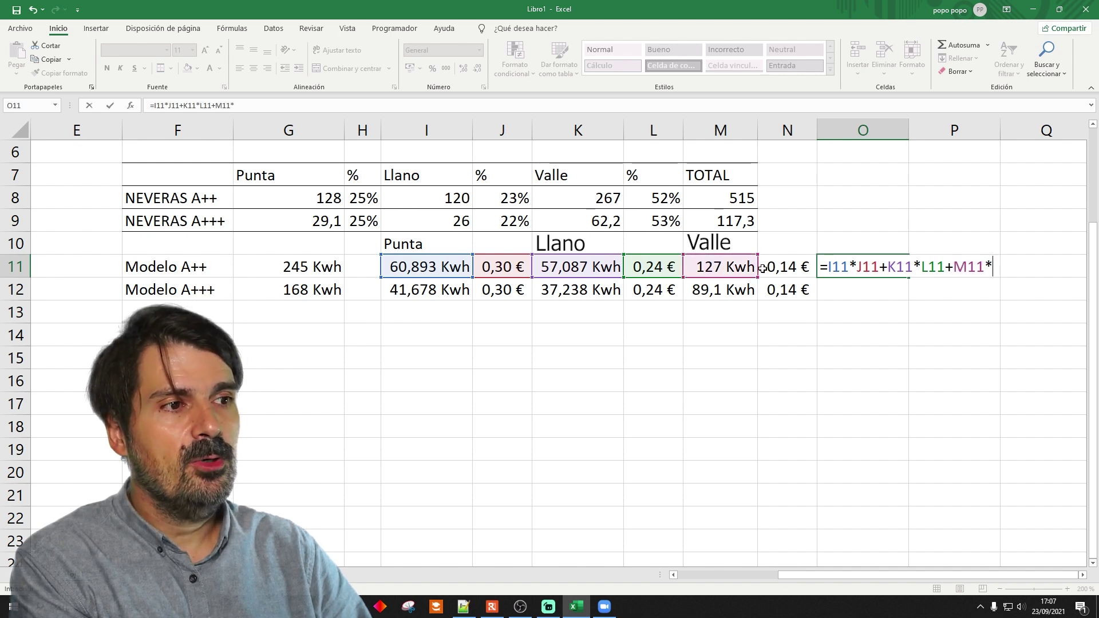
pyautogui.click(779, 267)
pyautogui.press('Return')
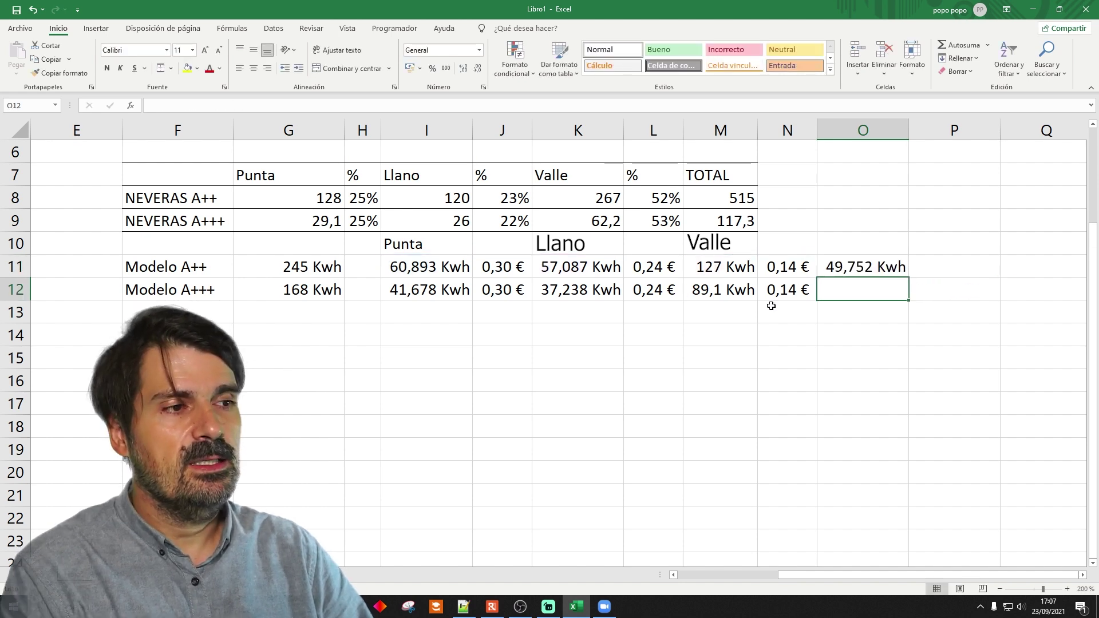
# Format the annual cost in O11 as euros, copy it down to O12 and check the copied formula
pyautogui.click(858, 275)
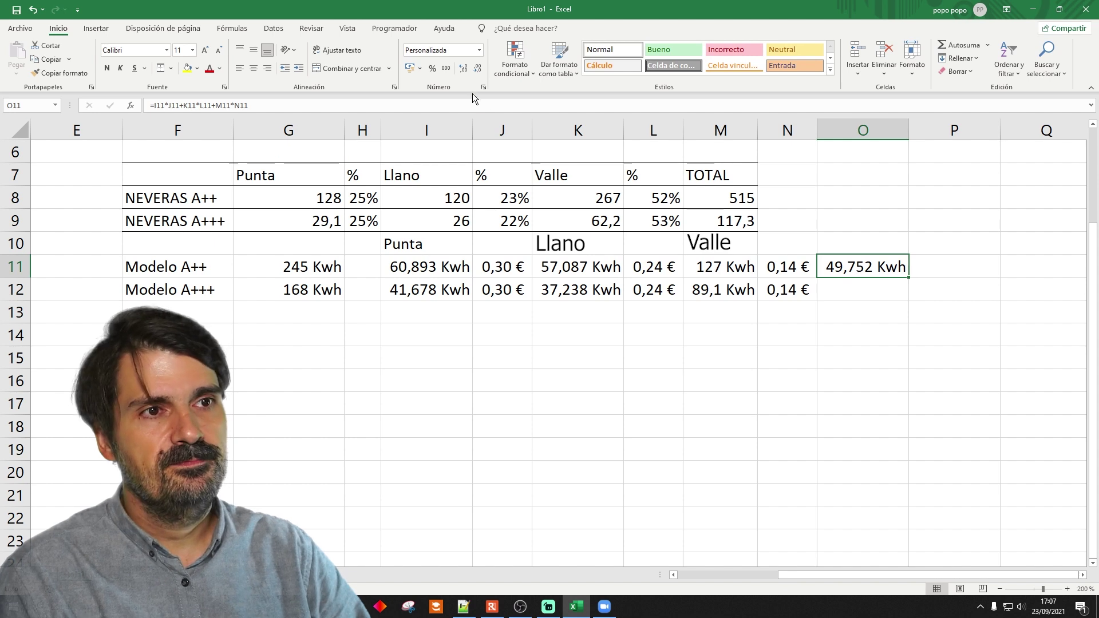
pyautogui.click(410, 68)
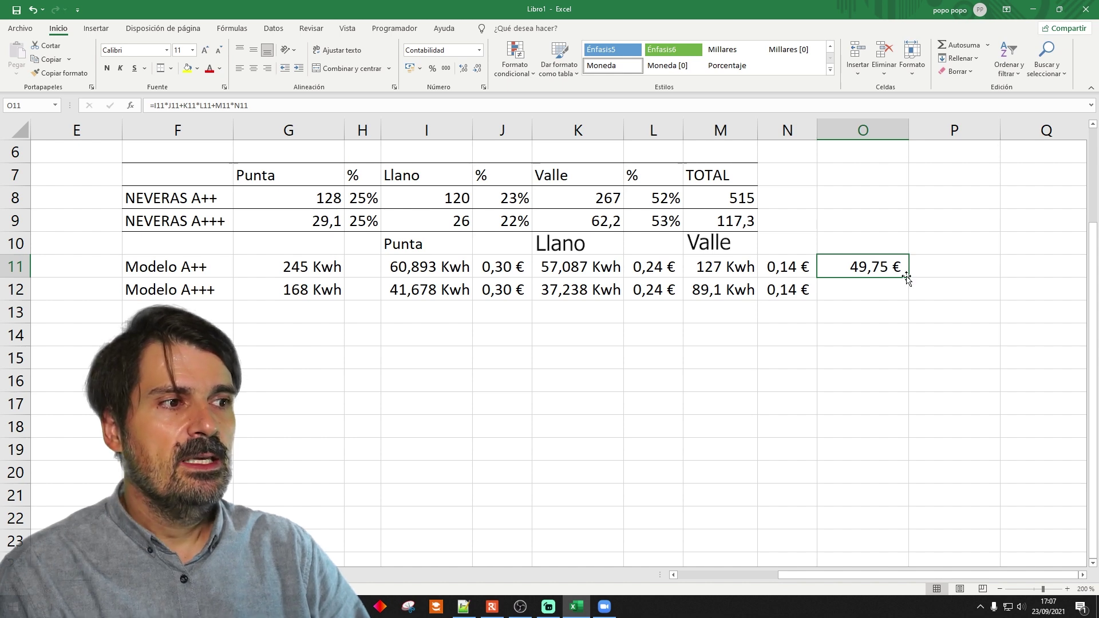
pyautogui.moveTo(909, 277); pyautogui.dragTo(911, 293)
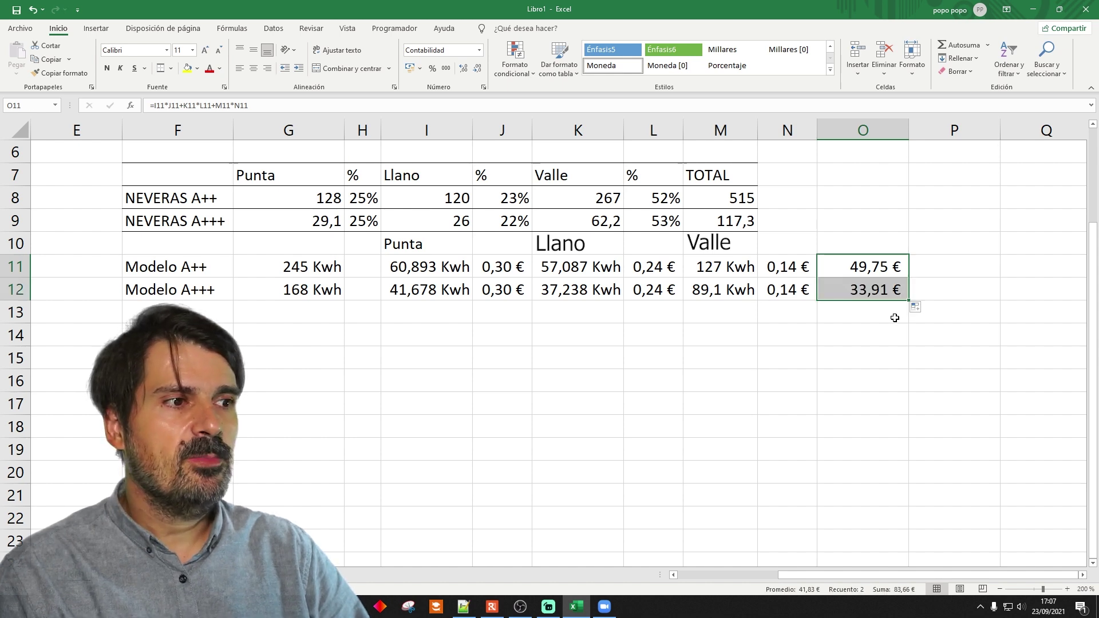
pyautogui.click(857, 290)
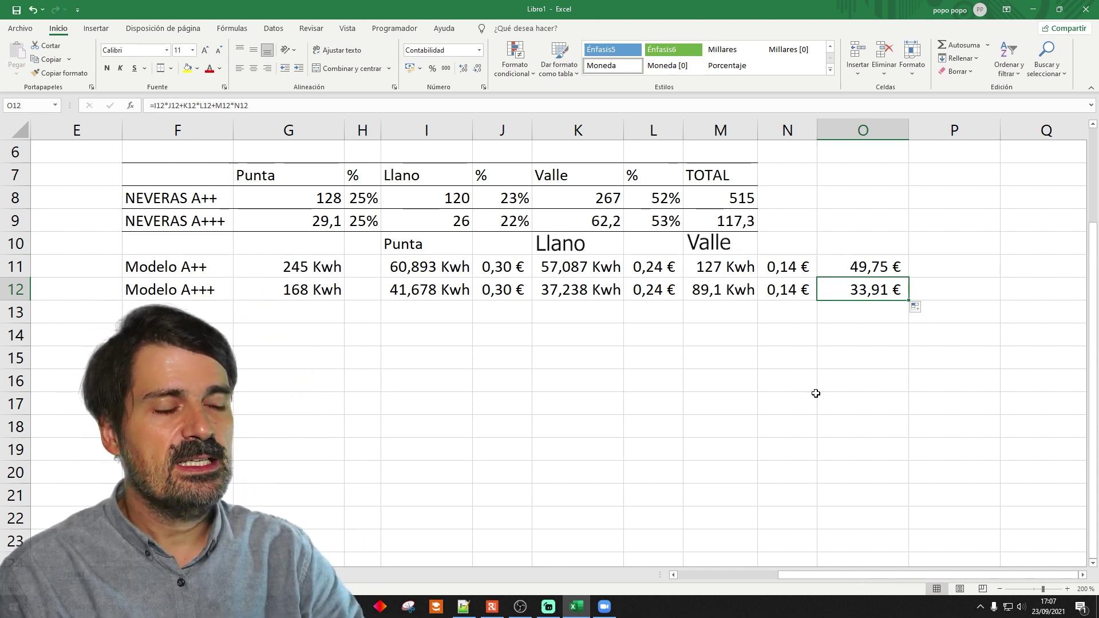
# Calculate the annual cost difference between the two models in O13 with =O11-O12
pyautogui.click(873, 311)
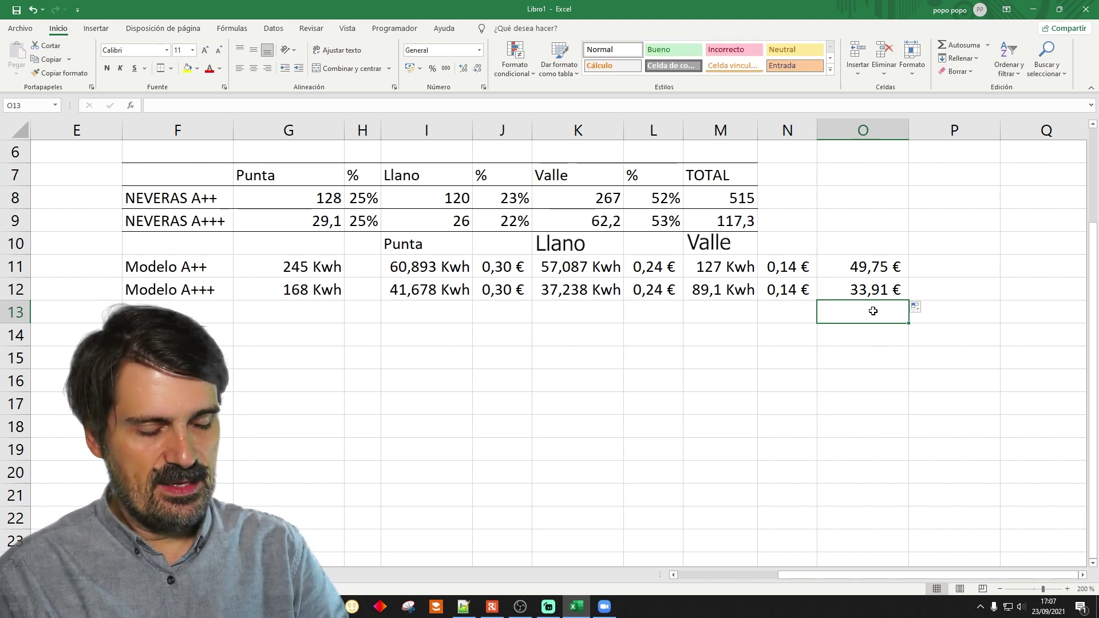
pyautogui.write('=O11-O12')
pyautogui.press('Return')
pyautogui.click(875, 311)
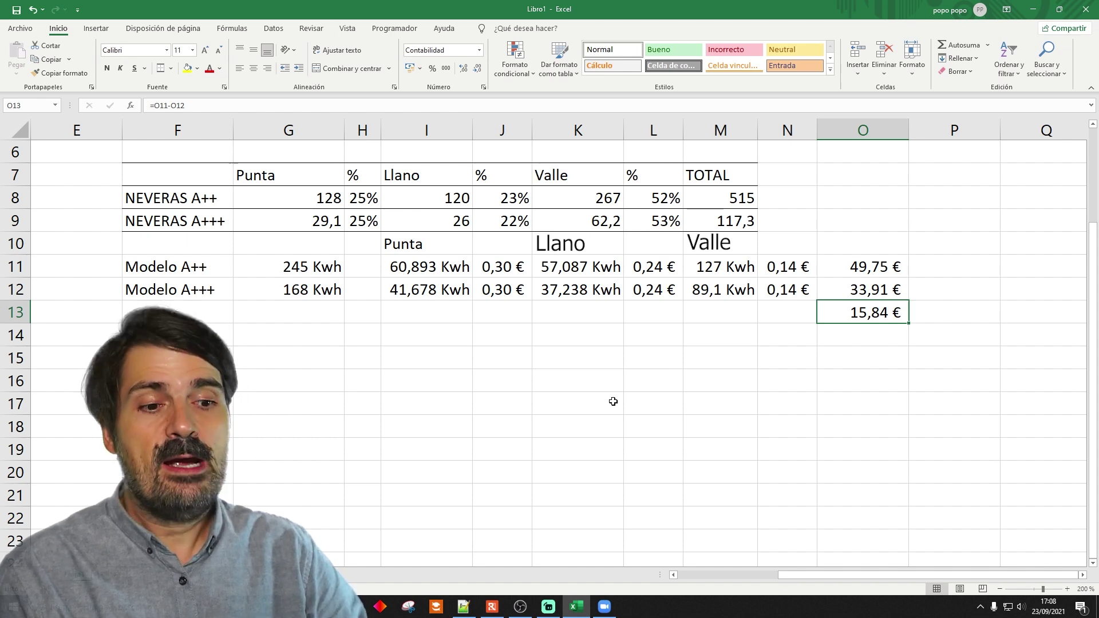
# Switch to the browser and look up the prices of the Liebherr GNP 3013 and GN4375 freezers, returning to the Excel workbook
pyautogui.click(352, 607)
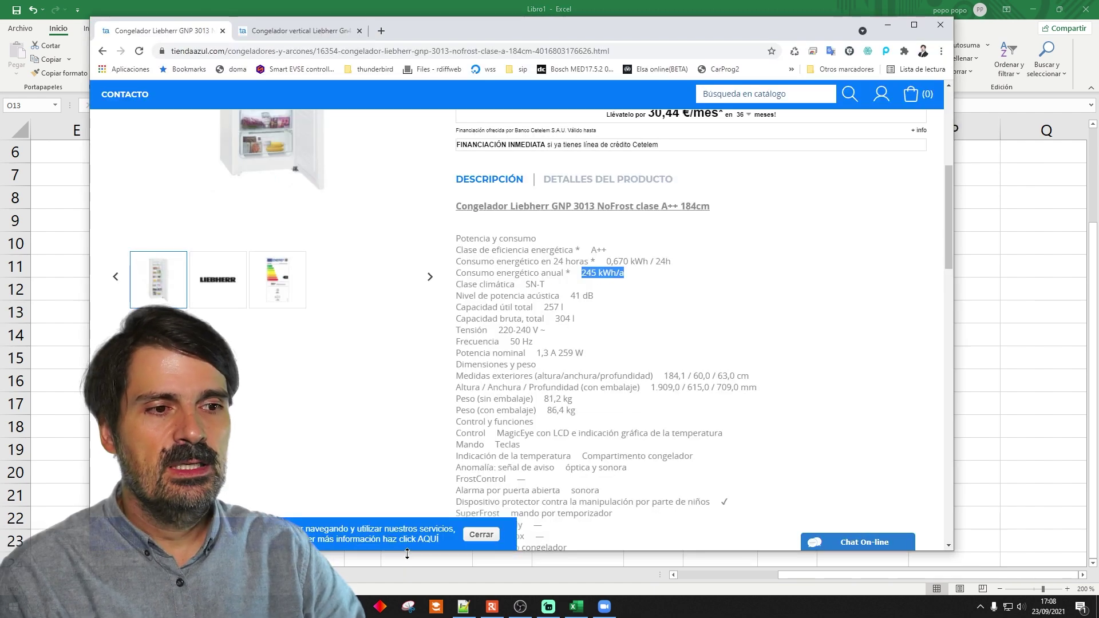
pyautogui.click(407, 555)
pyautogui.scroll(5, 679, 367)
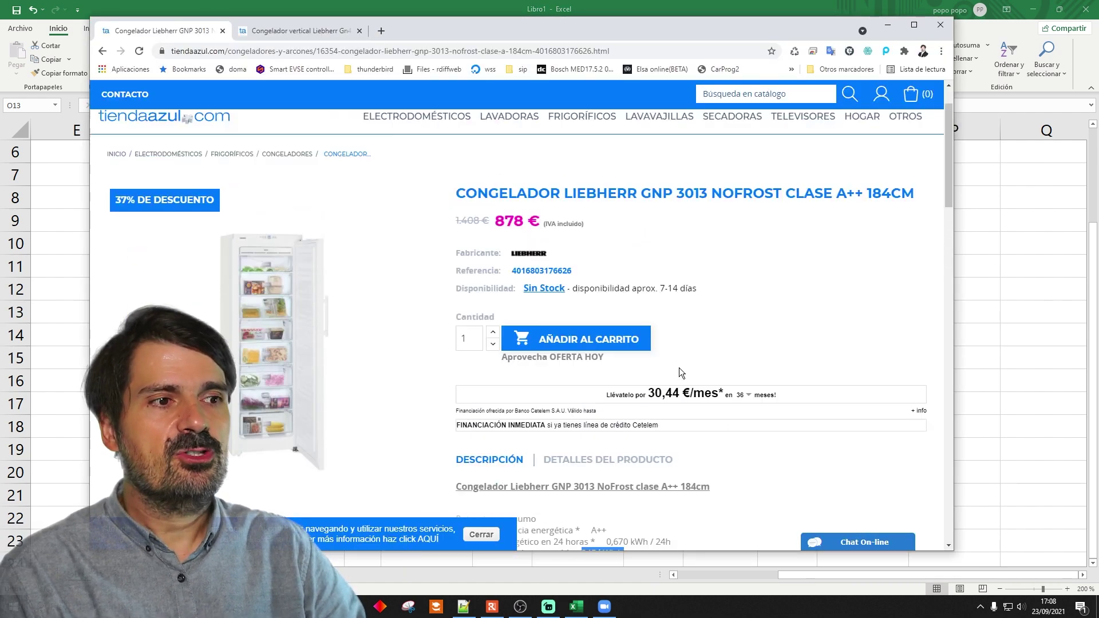
pyautogui.scroll(1, 679, 368)
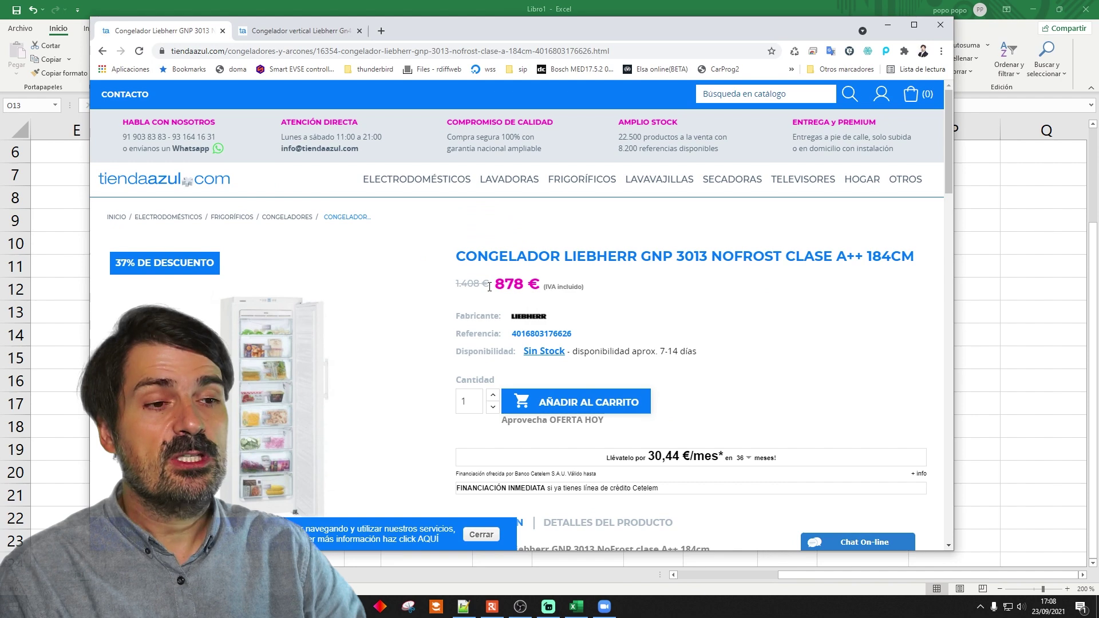
pyautogui.click(297, 30)
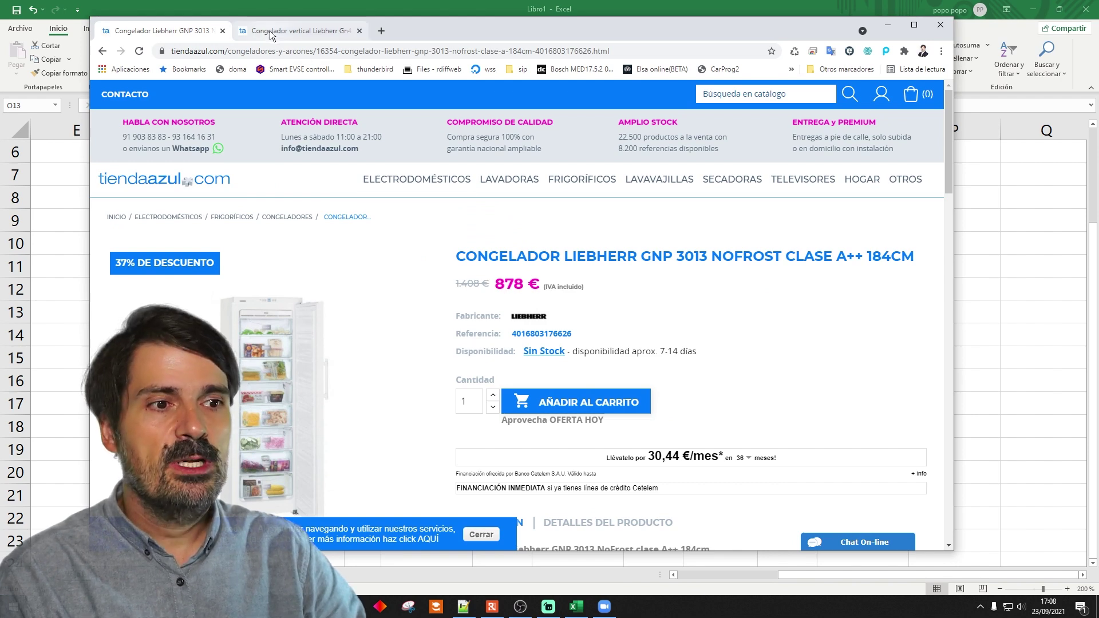
pyautogui.scroll(3, 568, 241)
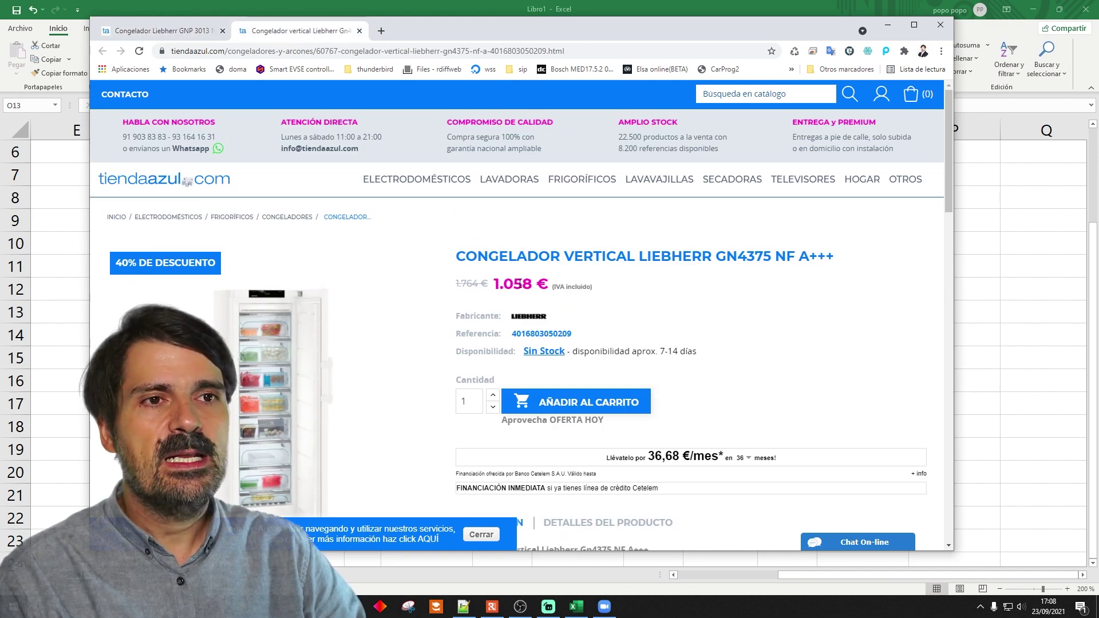
pyautogui.hotkey('alt', 'Tab')
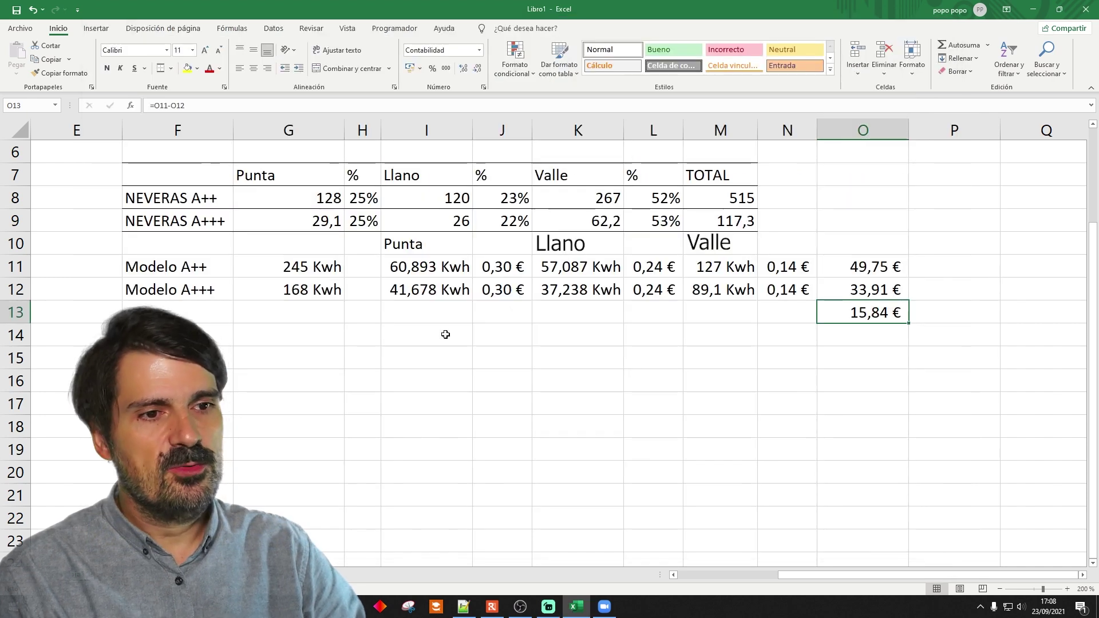
# Enter the A+++ freezer's purchase price of 1058 euros in E12
pyautogui.click(65, 286)
pyautogui.write('1058')
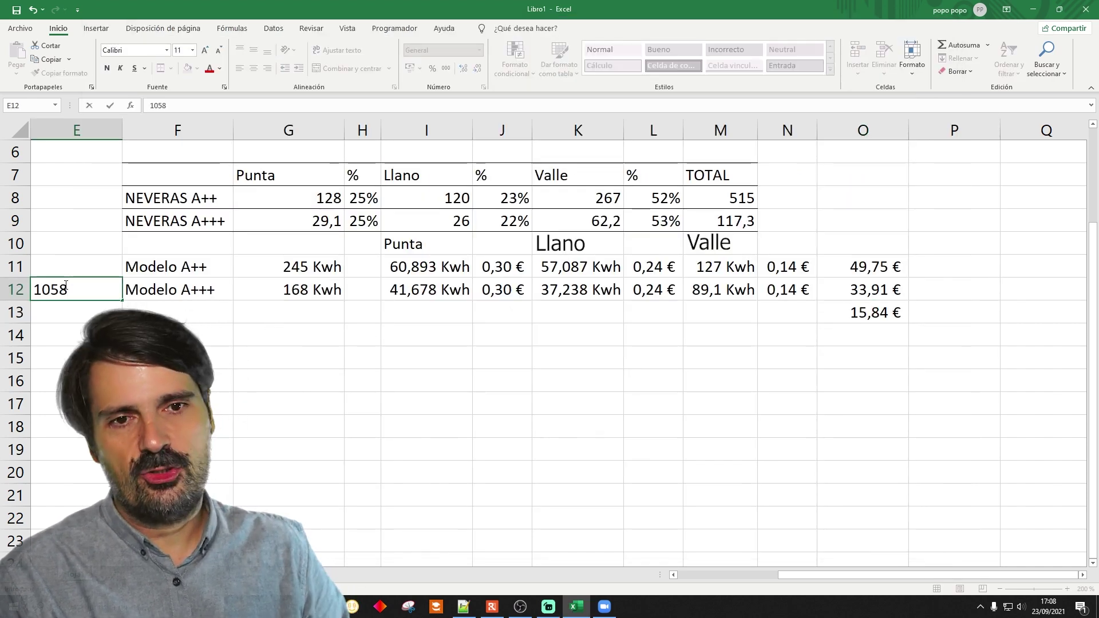
pyautogui.press('Return')
# Check the A++ freezer's shop page in the browser and enter its price of 878 euros in E11 of the workbook
pyautogui.click(66, 267)
pyautogui.moveTo(352, 606)
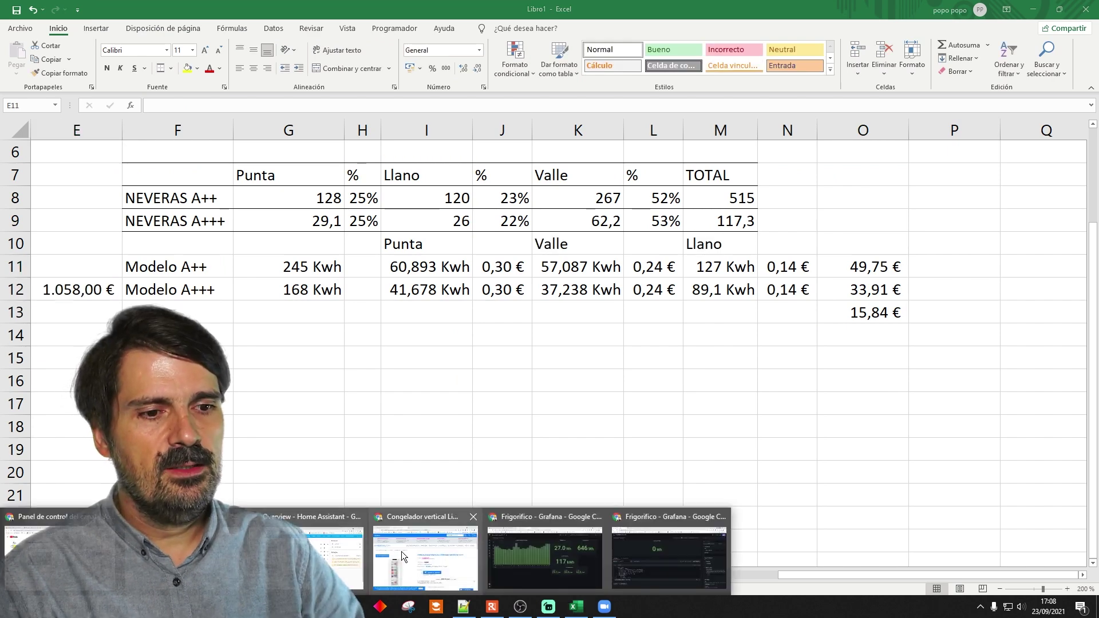
pyautogui.click(403, 551)
pyautogui.click(171, 31)
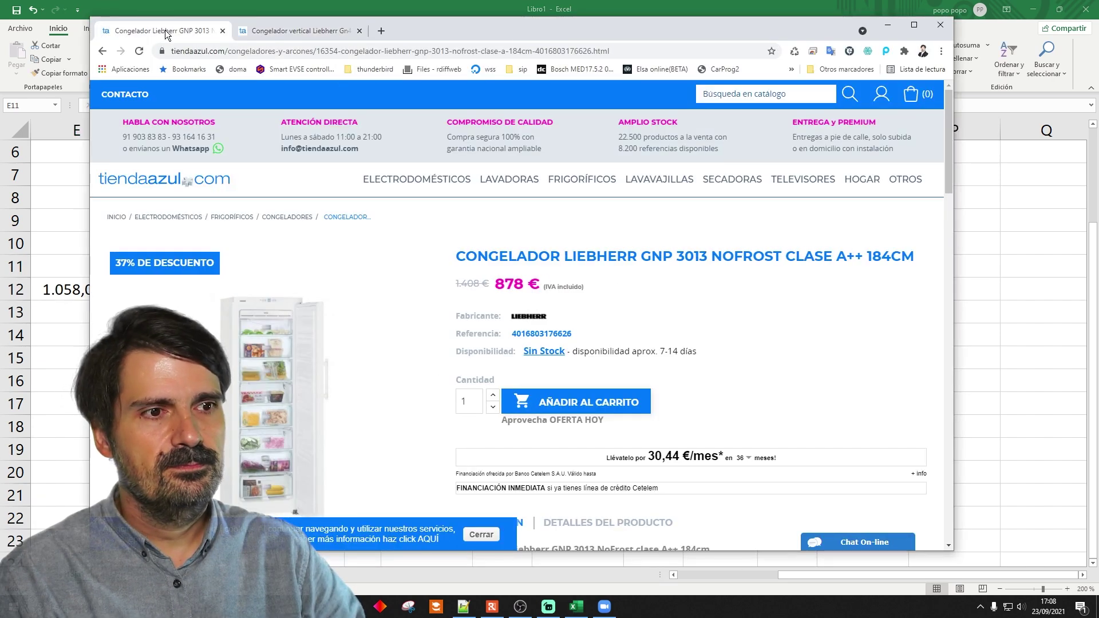
pyautogui.click(55, 267)
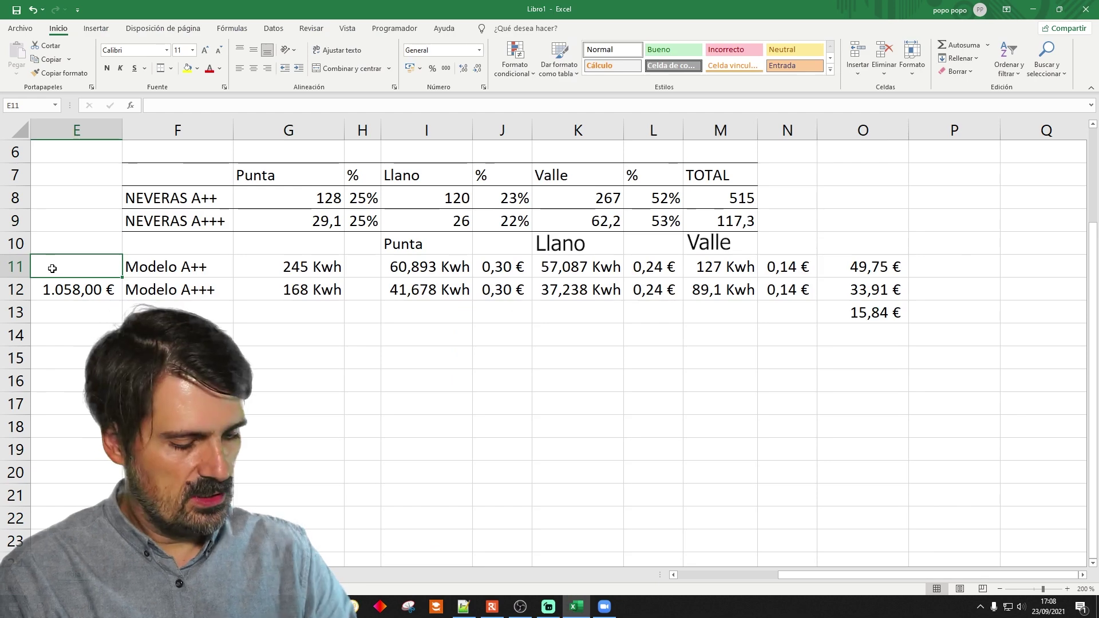
pyautogui.write('878')
pyautogui.hotkey('ctrl', 'Return')
# Calculate the purchase price difference between the two models in E13 with =E12-E11
pyautogui.click(72, 311)
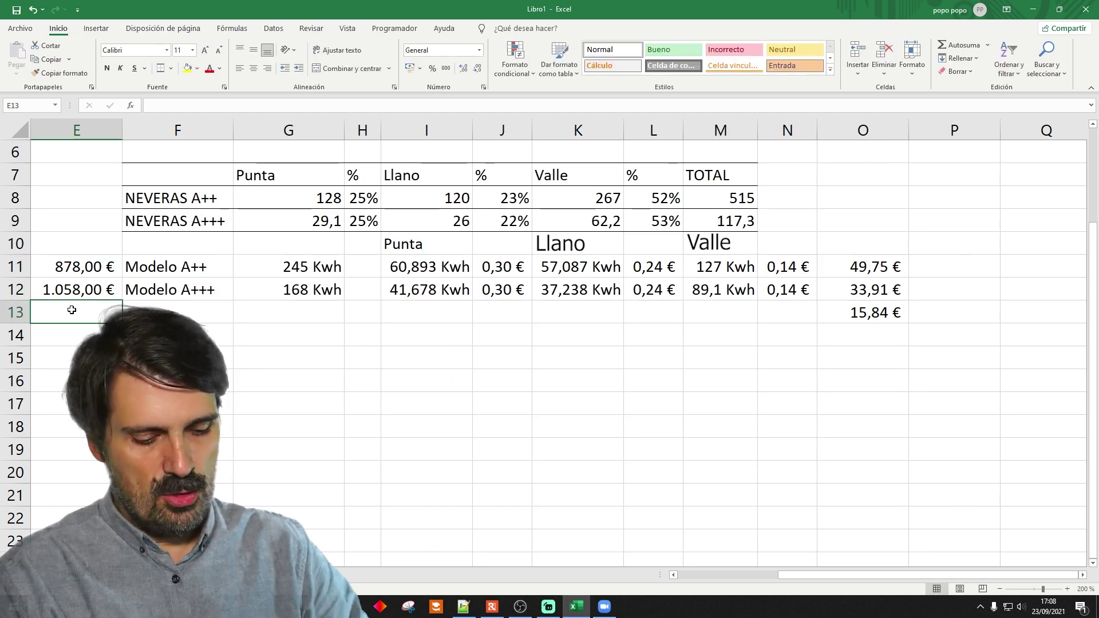
pyautogui.write('=')
pyautogui.press('Up')
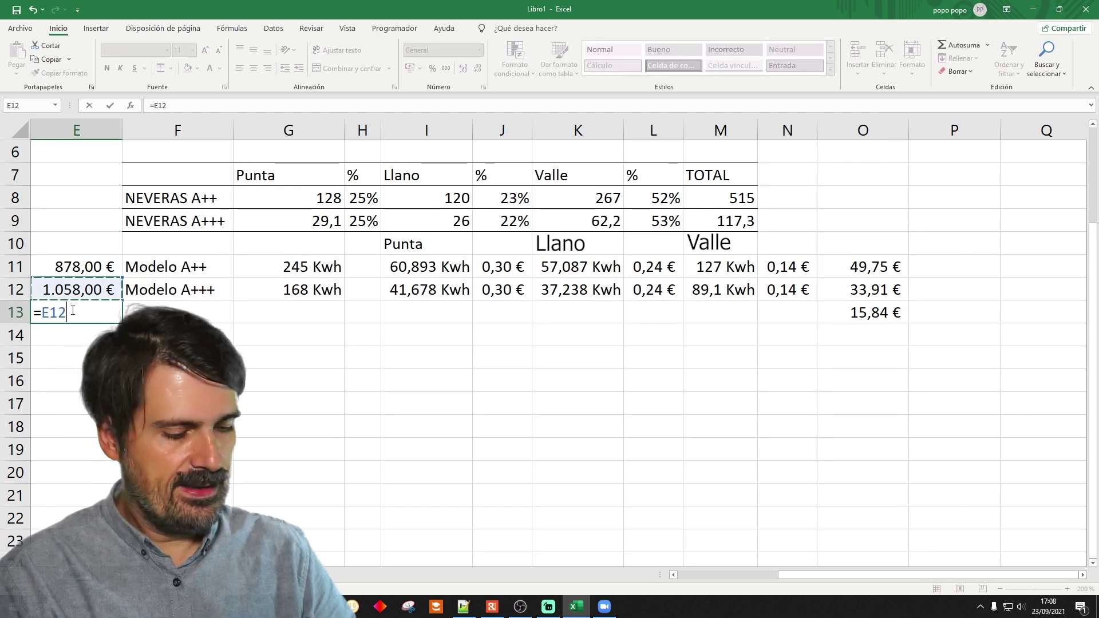
pyautogui.write('-')
pyautogui.press('Up')
pyautogui.press('Up')
pyautogui.hotkey('ctrl', 'Return')
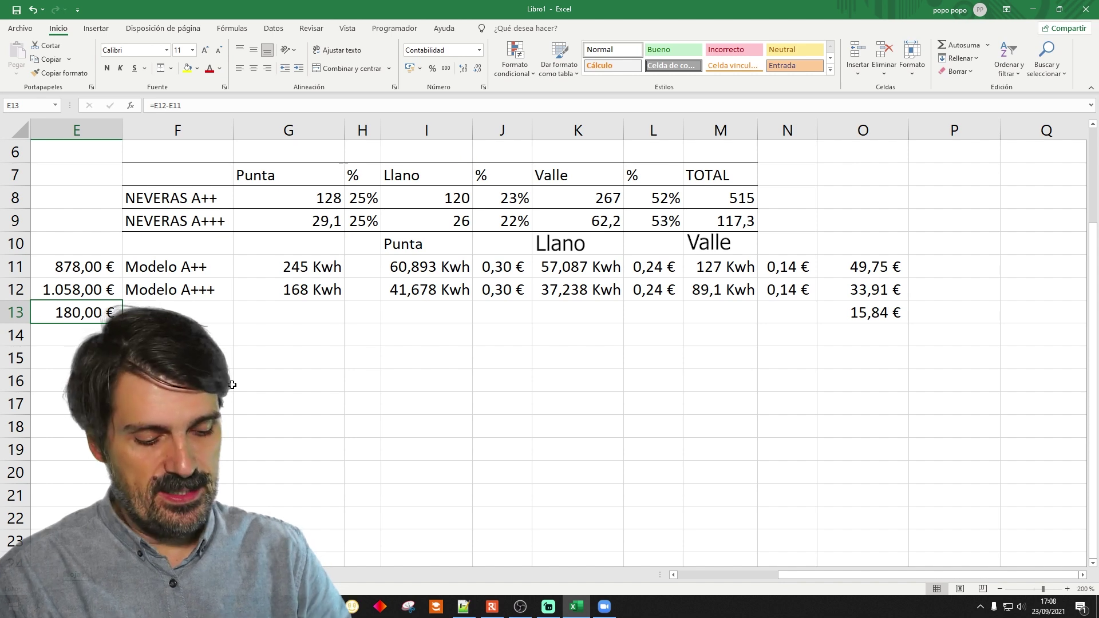
# Calculate the payback period in G14 by dividing the price difference by the annual saving, =E13/O13
pyautogui.press('Right')
pyautogui.press('Right')
pyautogui.press('Down')
pyautogui.write('=')
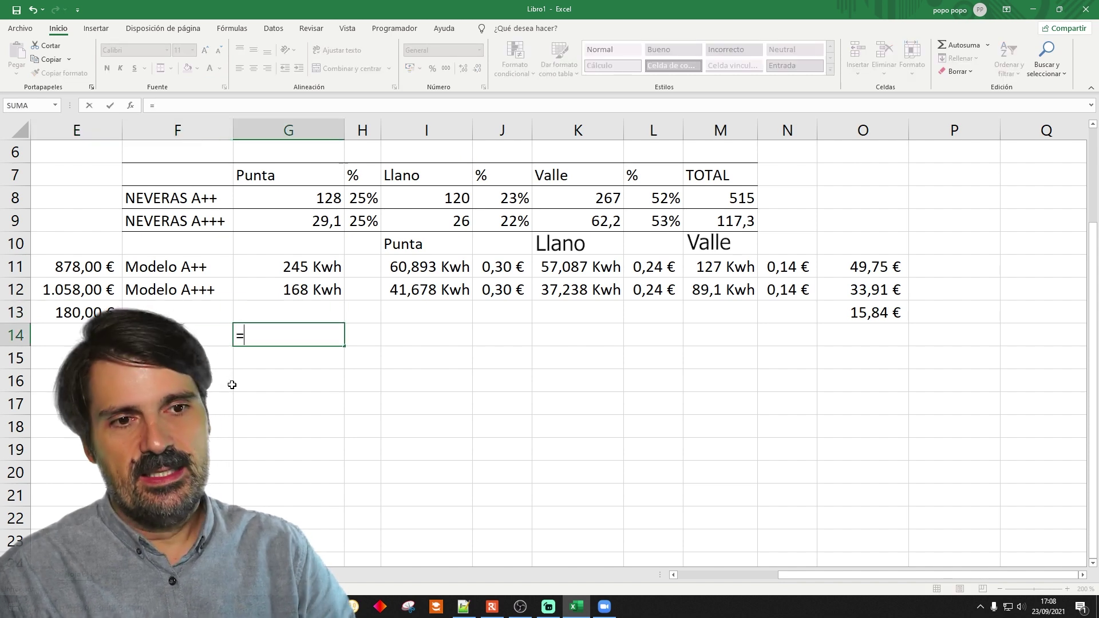
pyautogui.press('Left')
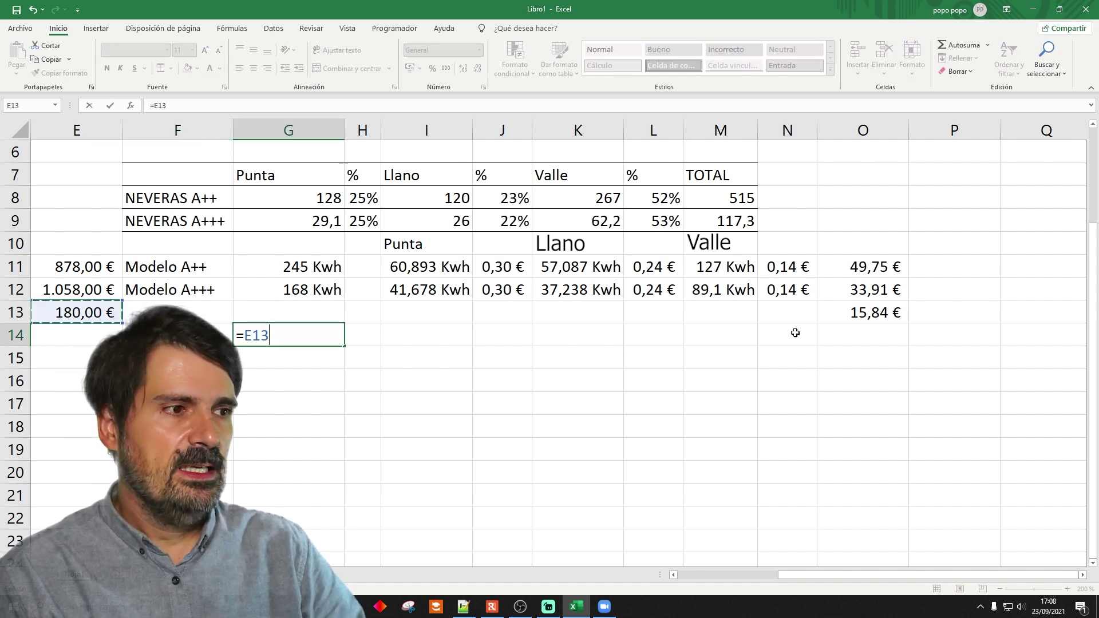
pyautogui.write('/')
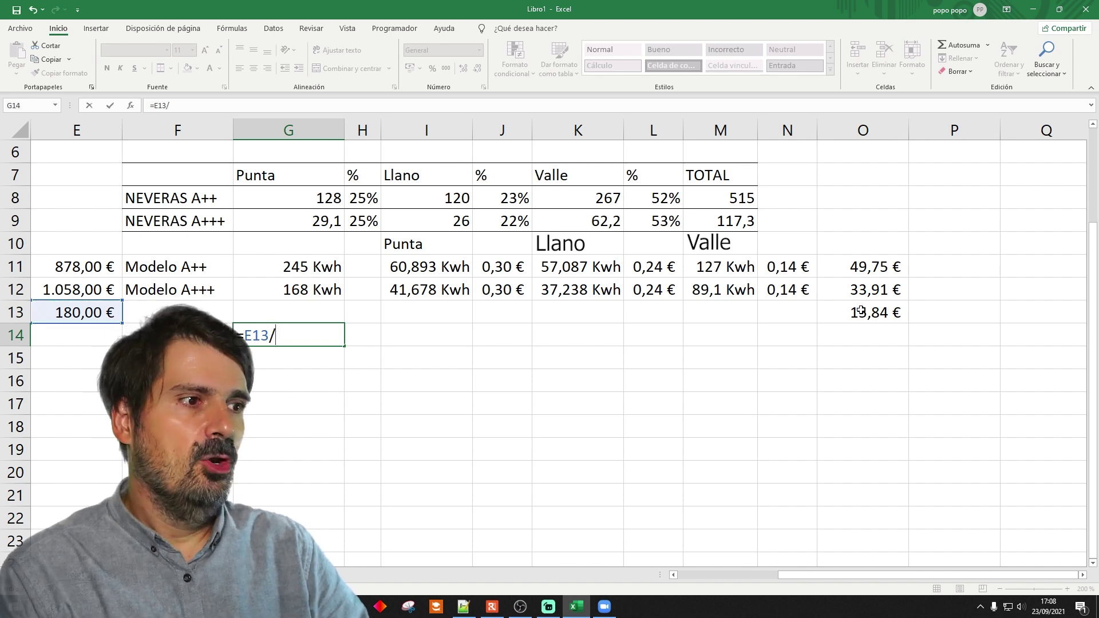
pyautogui.click(861, 311)
pyautogui.press('Return')
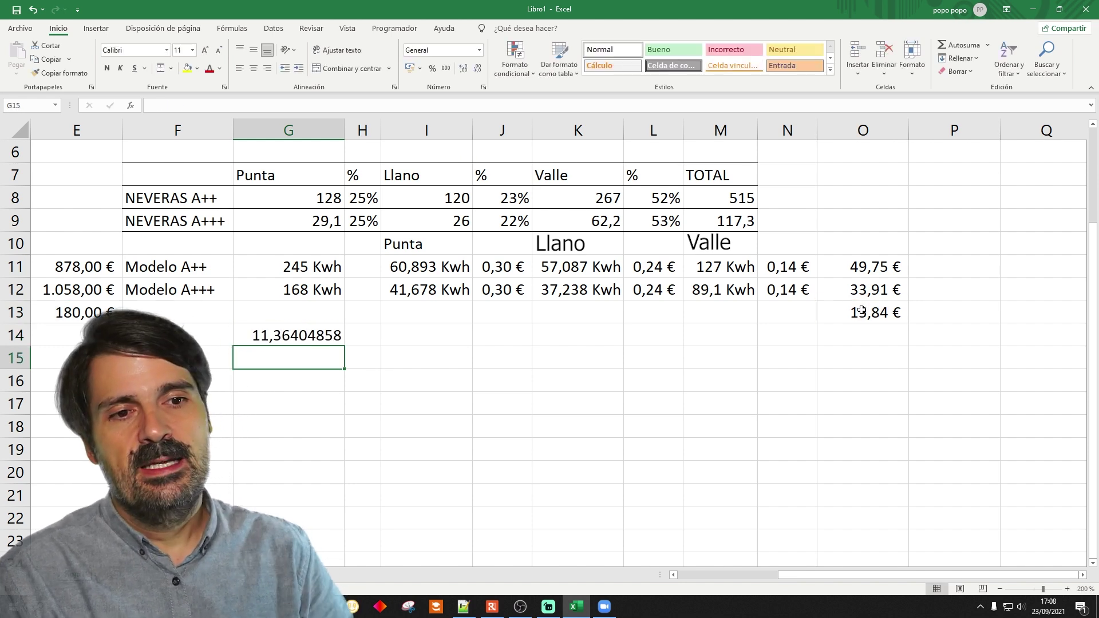
# Reduce the payback period in G14 to no decimals and label it "años" in H14
pyautogui.press('Up')
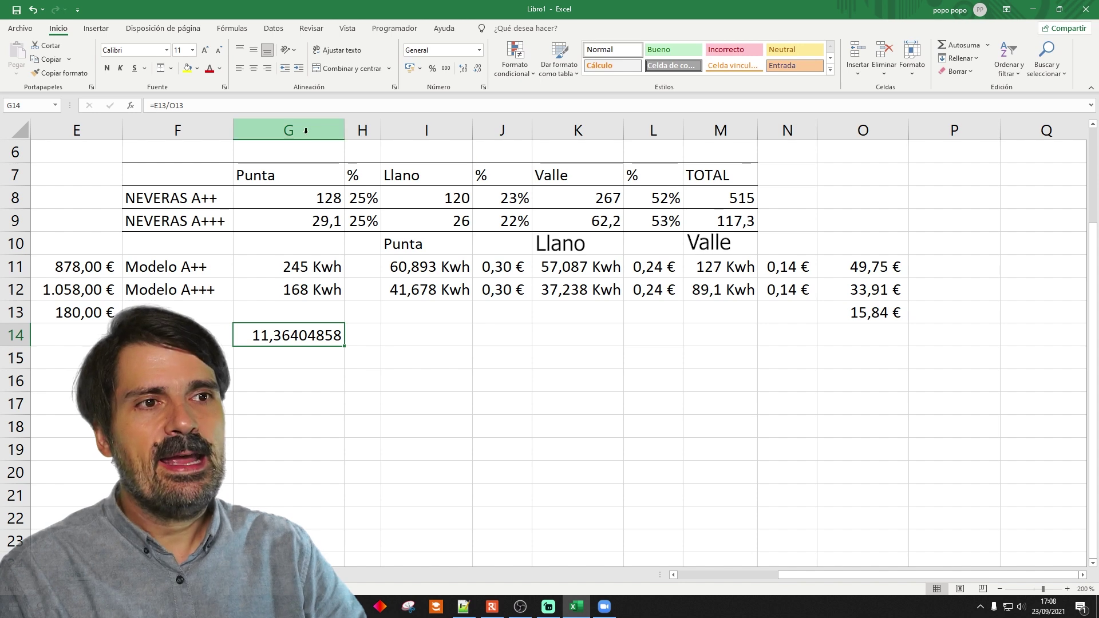
pyautogui.click(477, 69)
pyautogui.click(477, 68)
pyautogui.click(477, 68)
pyautogui.click(477, 68)
pyautogui.click(477, 68)
pyautogui.click(477, 68)
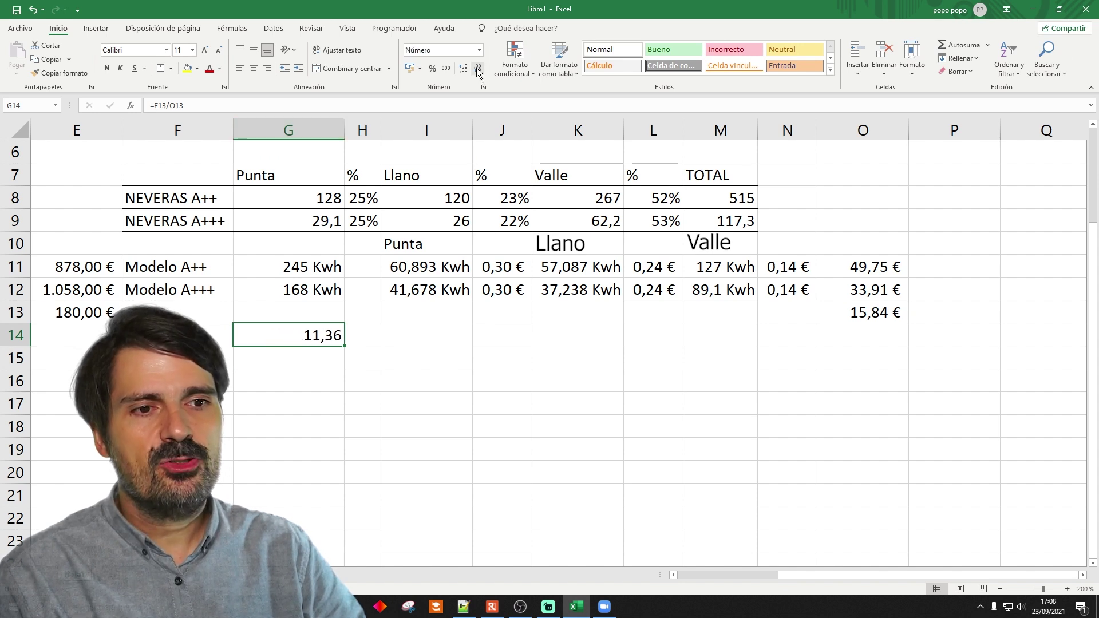
pyautogui.click(477, 68)
pyautogui.click(477, 68)
pyautogui.click(359, 338)
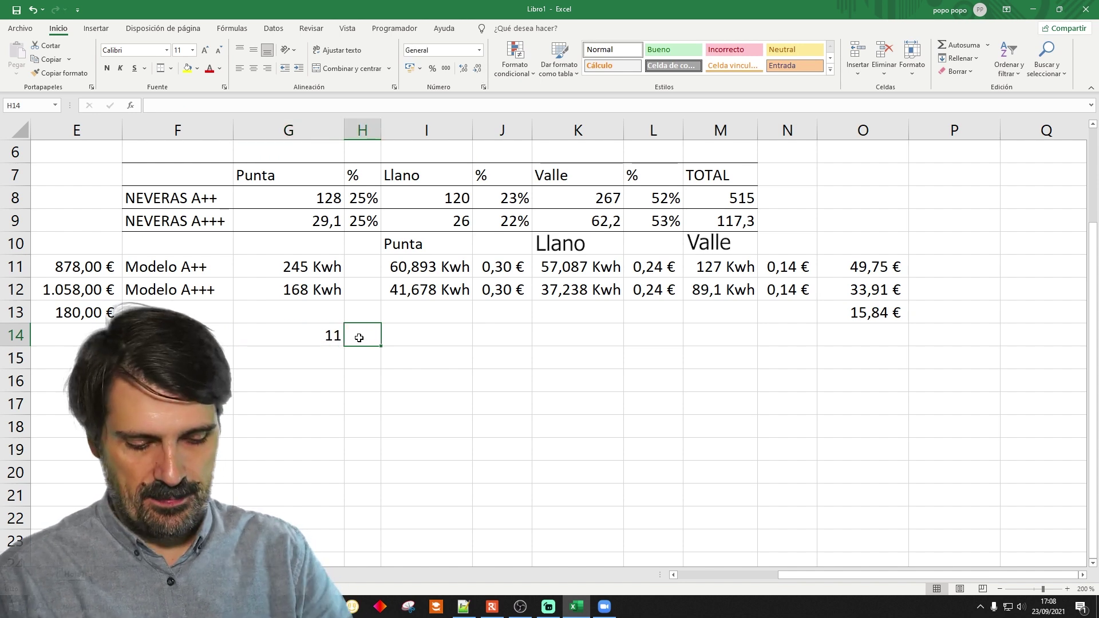
pyautogui.write('años')
pyautogui.press('Return')
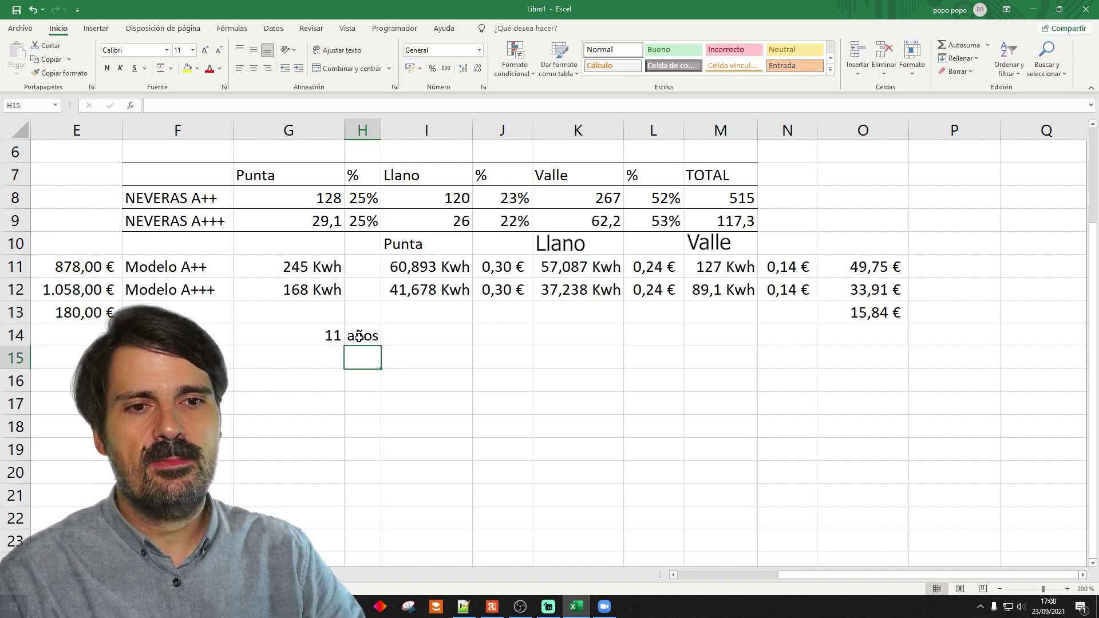
pyautogui.click(187, 264)
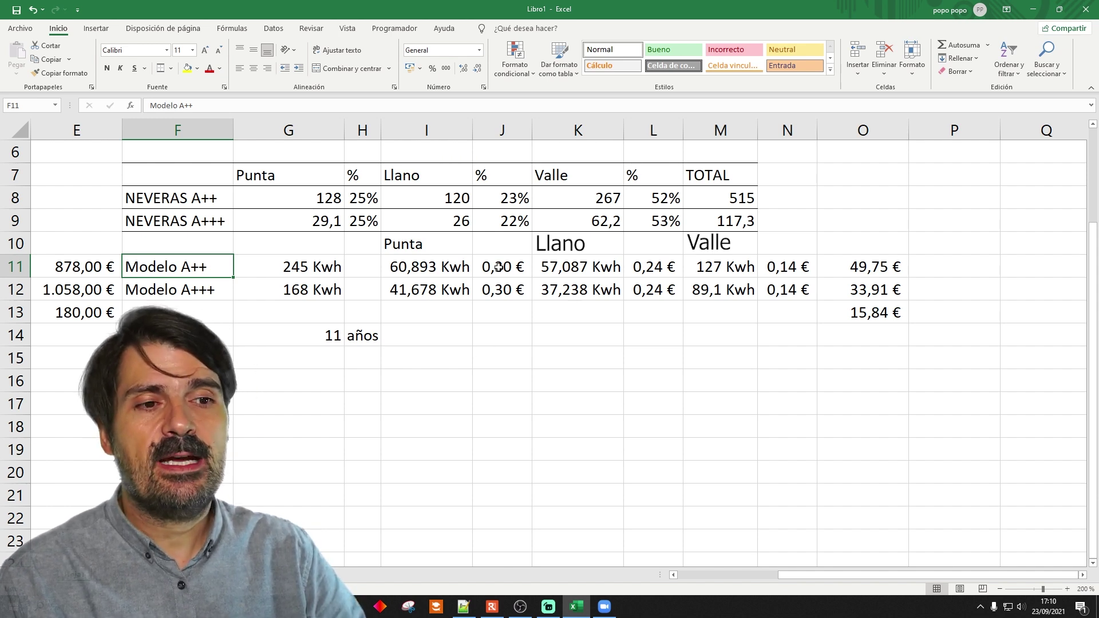
pyautogui.click(356, 199)
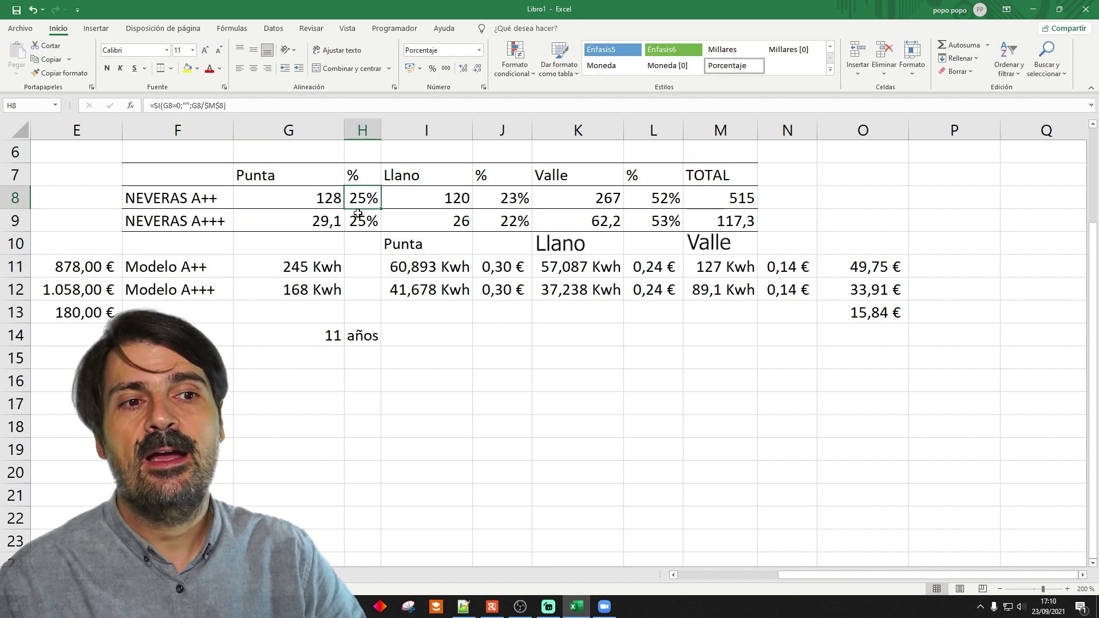